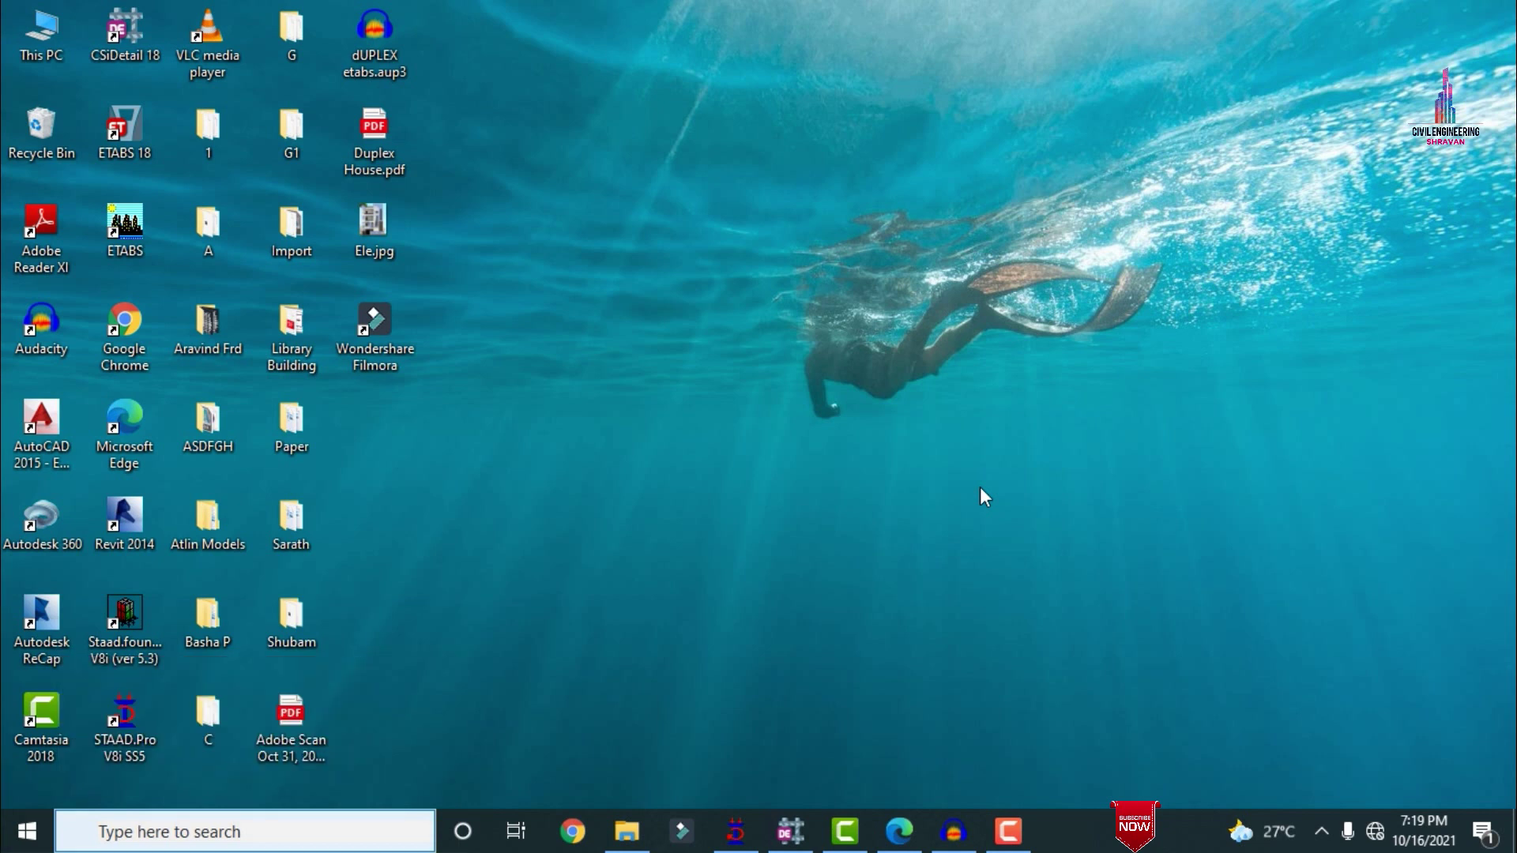
Step: Switch to Microsoft Edge to review the ground and first floor plans of the duplex house, and minimise the window
click(899, 825)
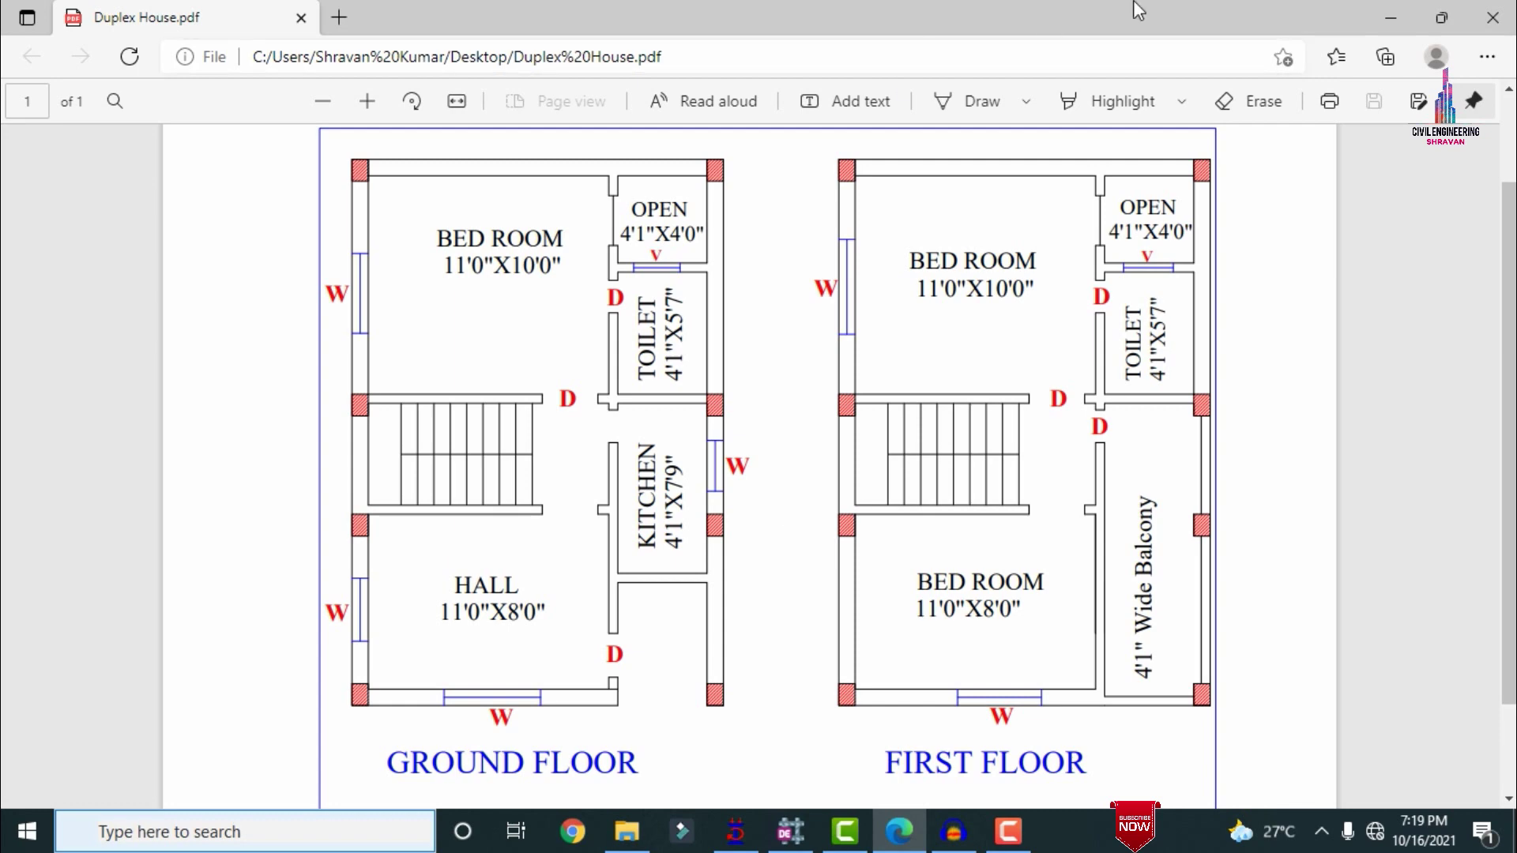
click(1378, 16)
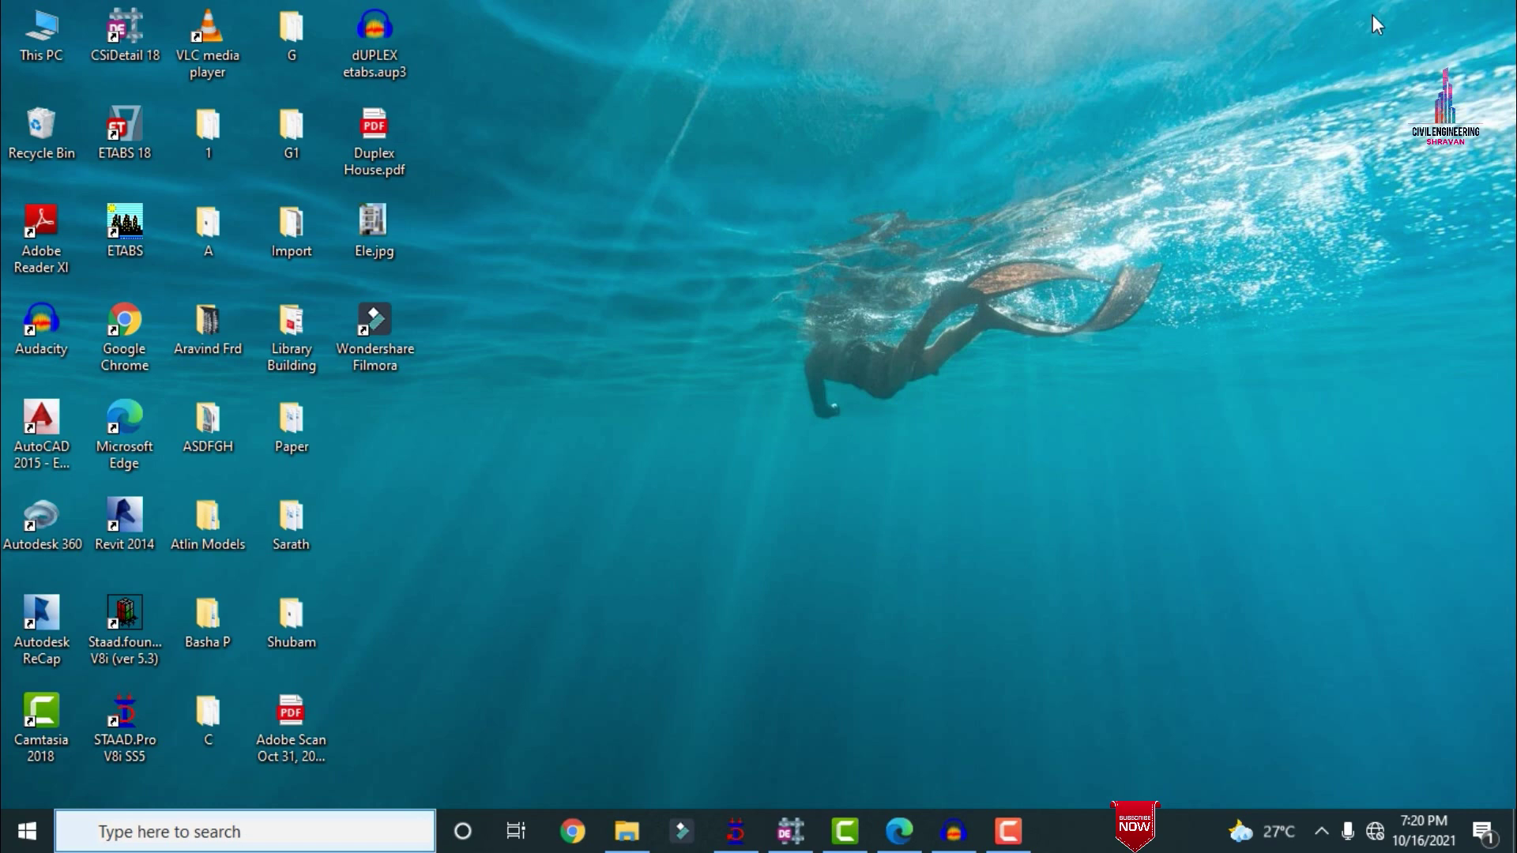
Step: Switch to STAAD.Pro and view the concrete design results of the top-storey corner column, beam no. 18
click(735, 831)
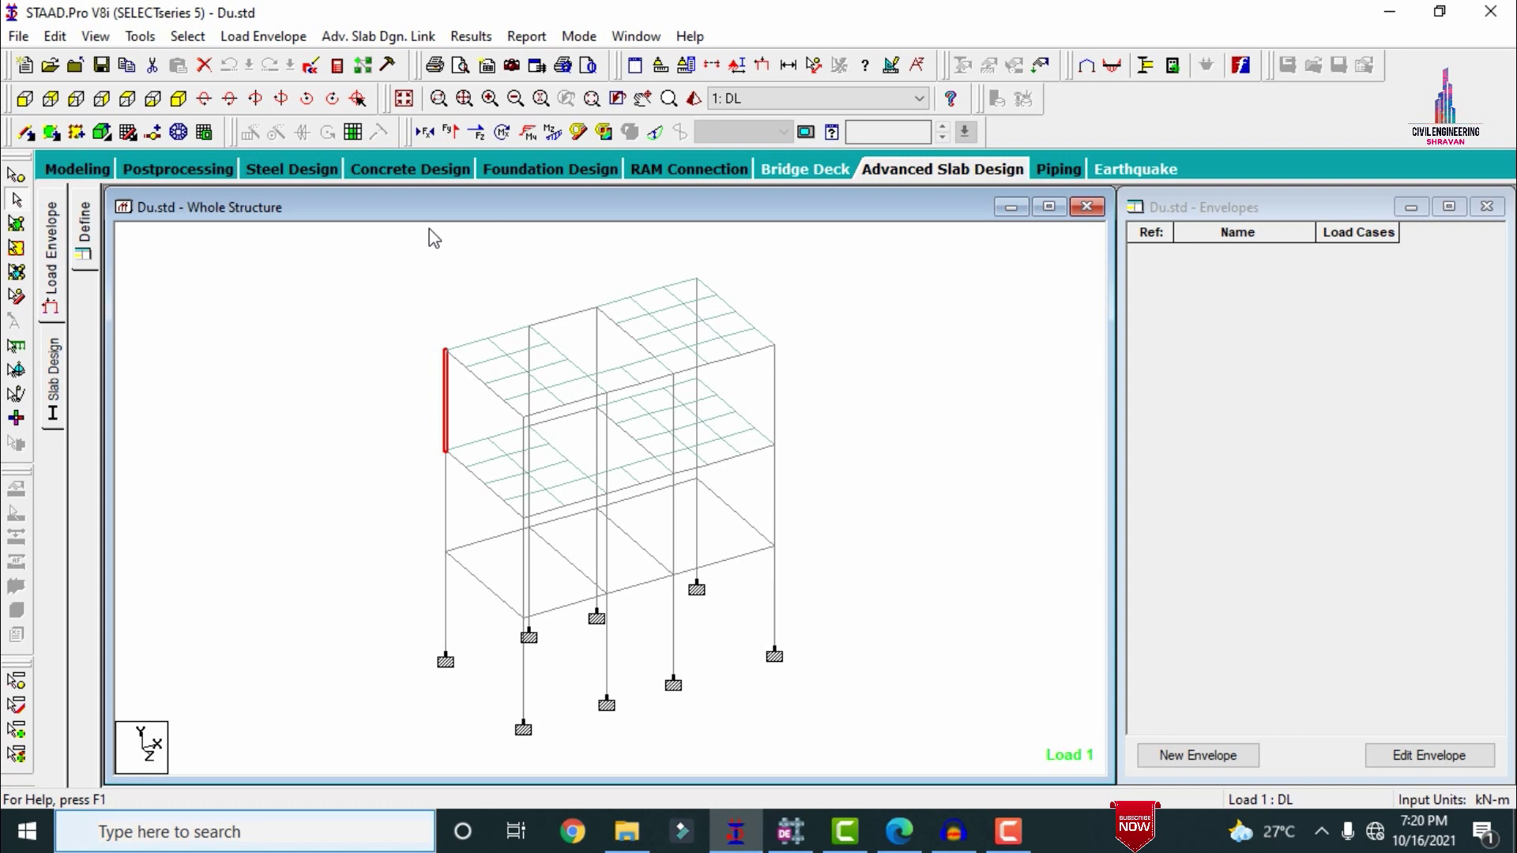
mouse_move(448, 404)
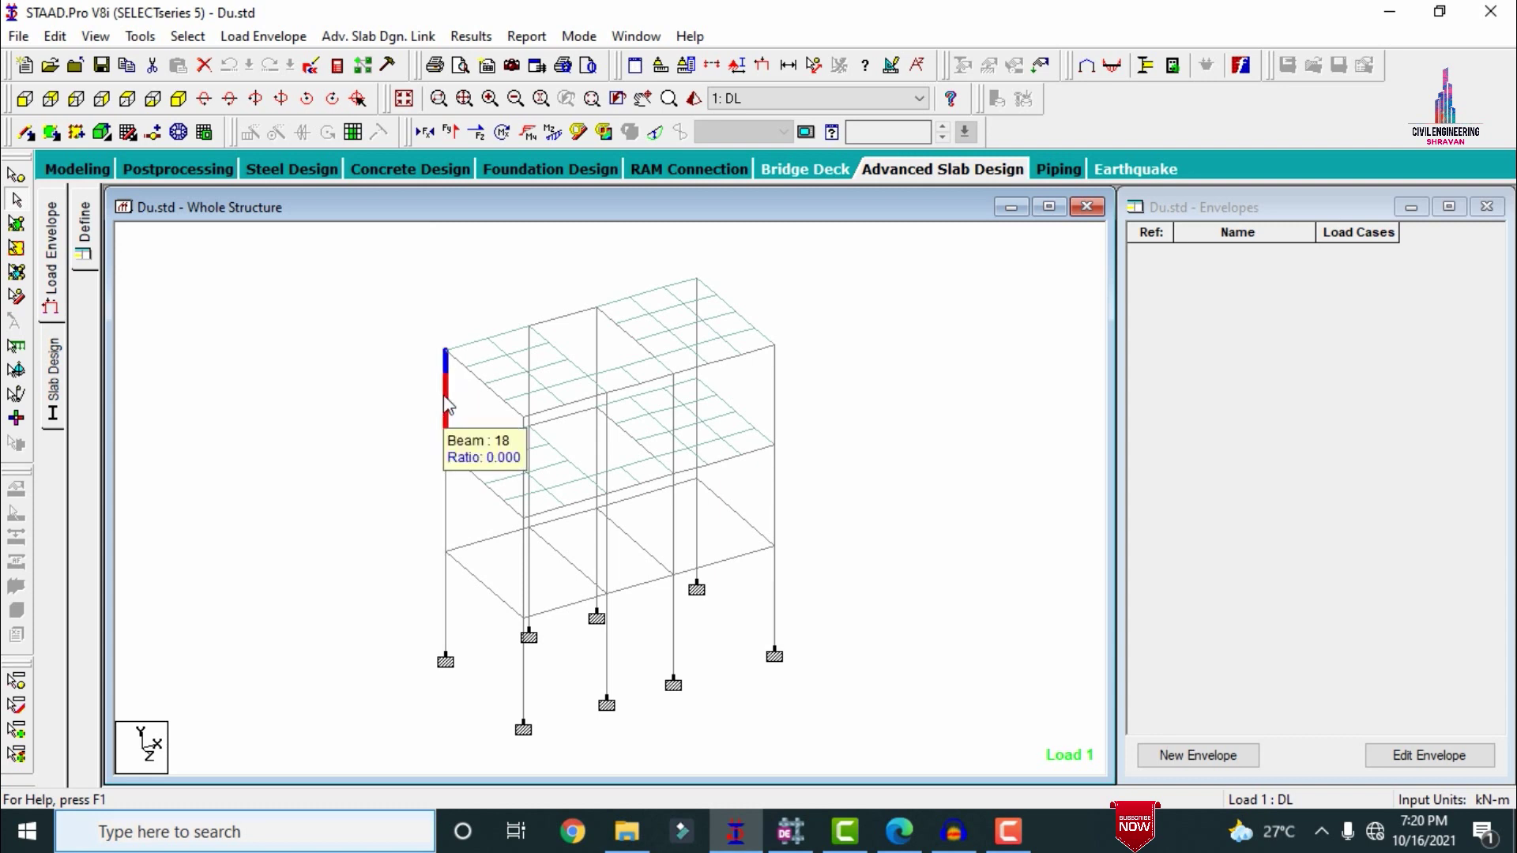
double_click(446, 399)
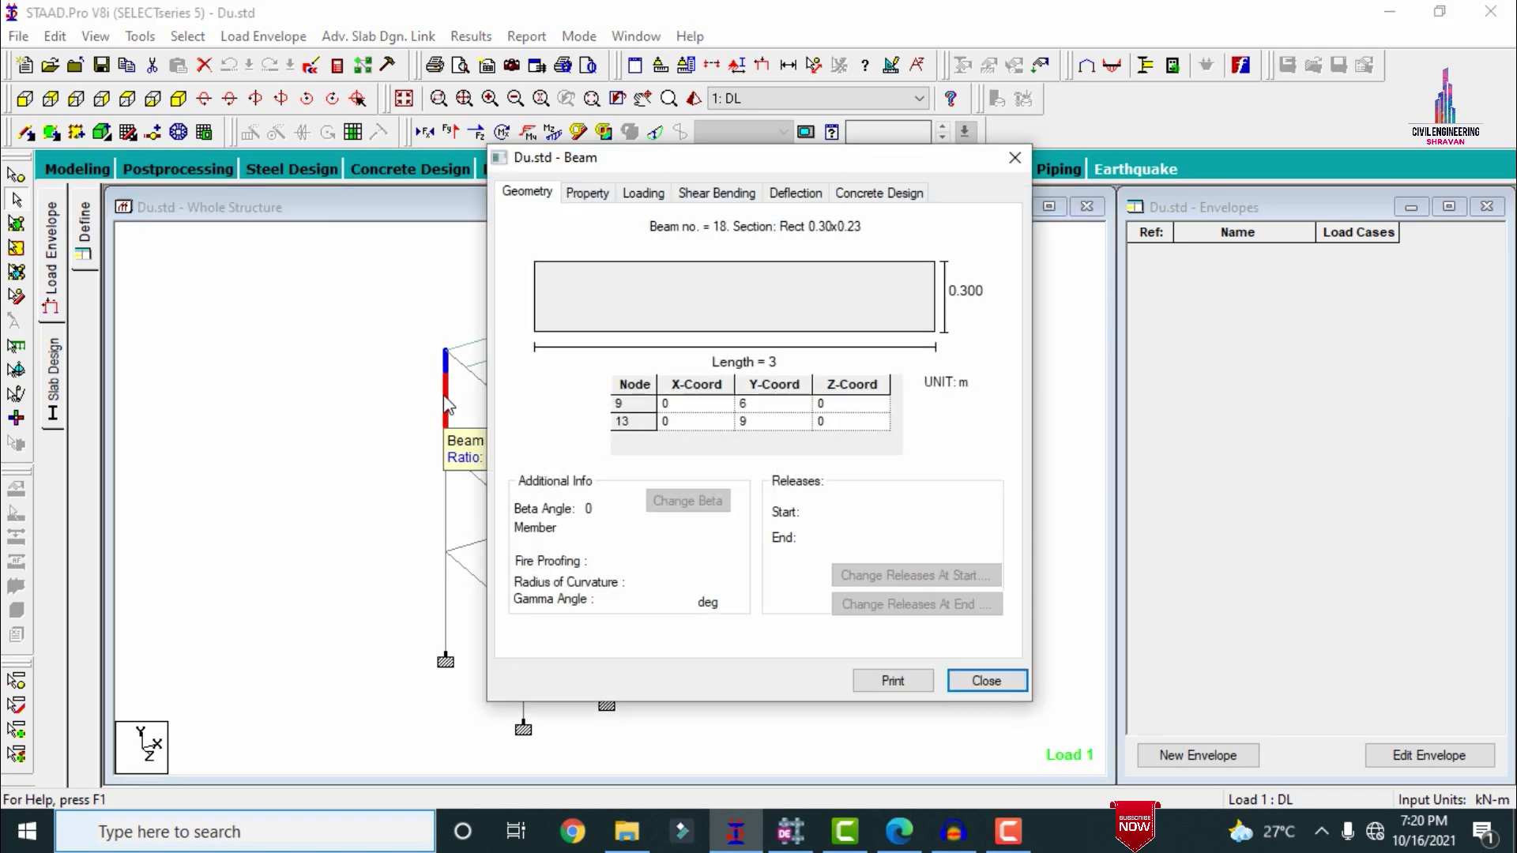
click(881, 194)
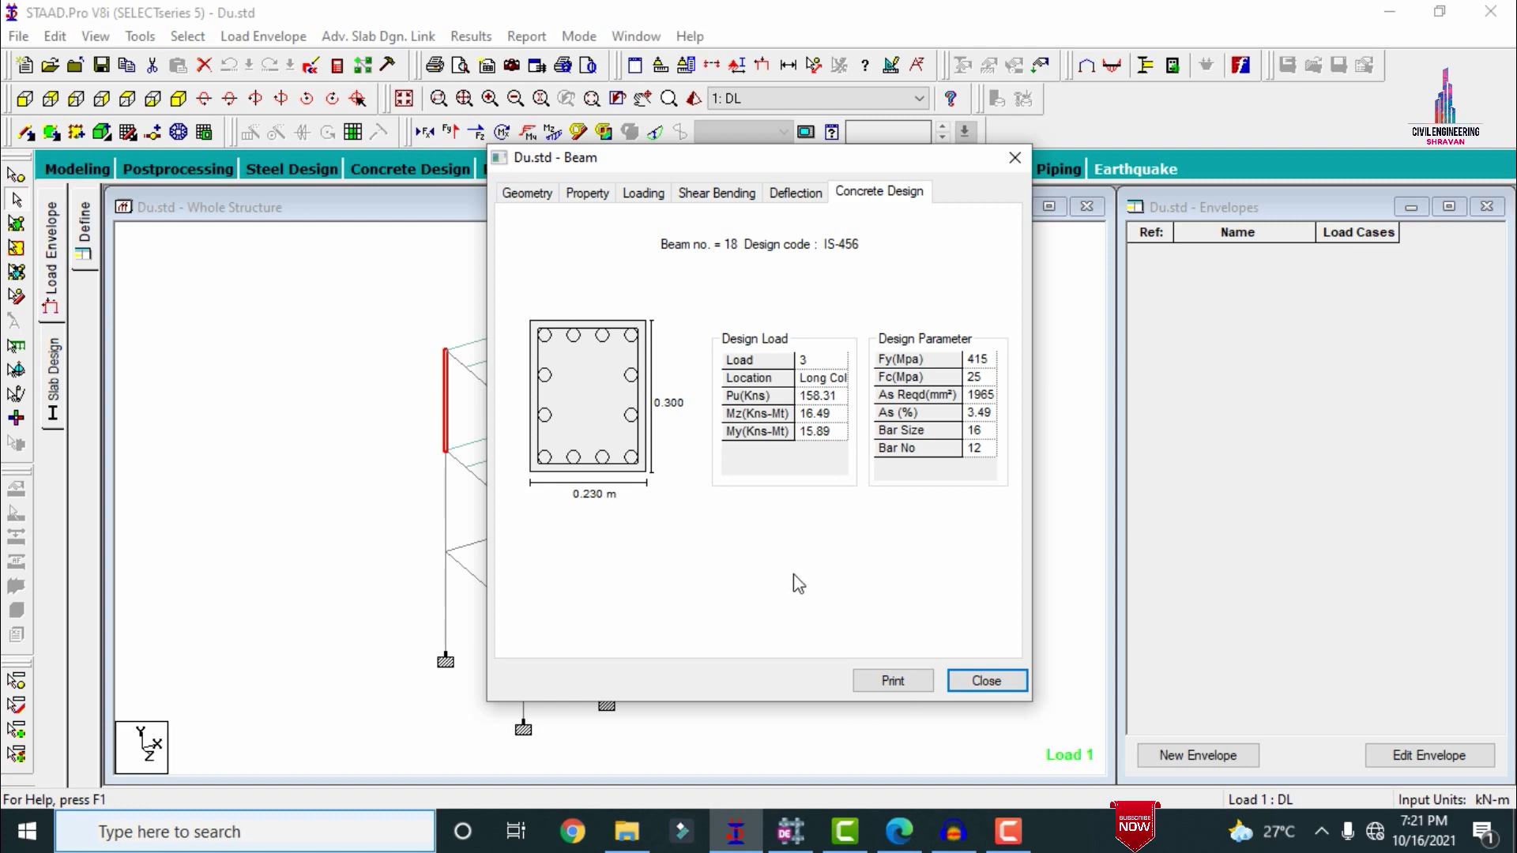
Step: Switch to CSiDetail, display Section A of concrete column C1, and compare it with the column design in STAAD.Pro
click(790, 831)
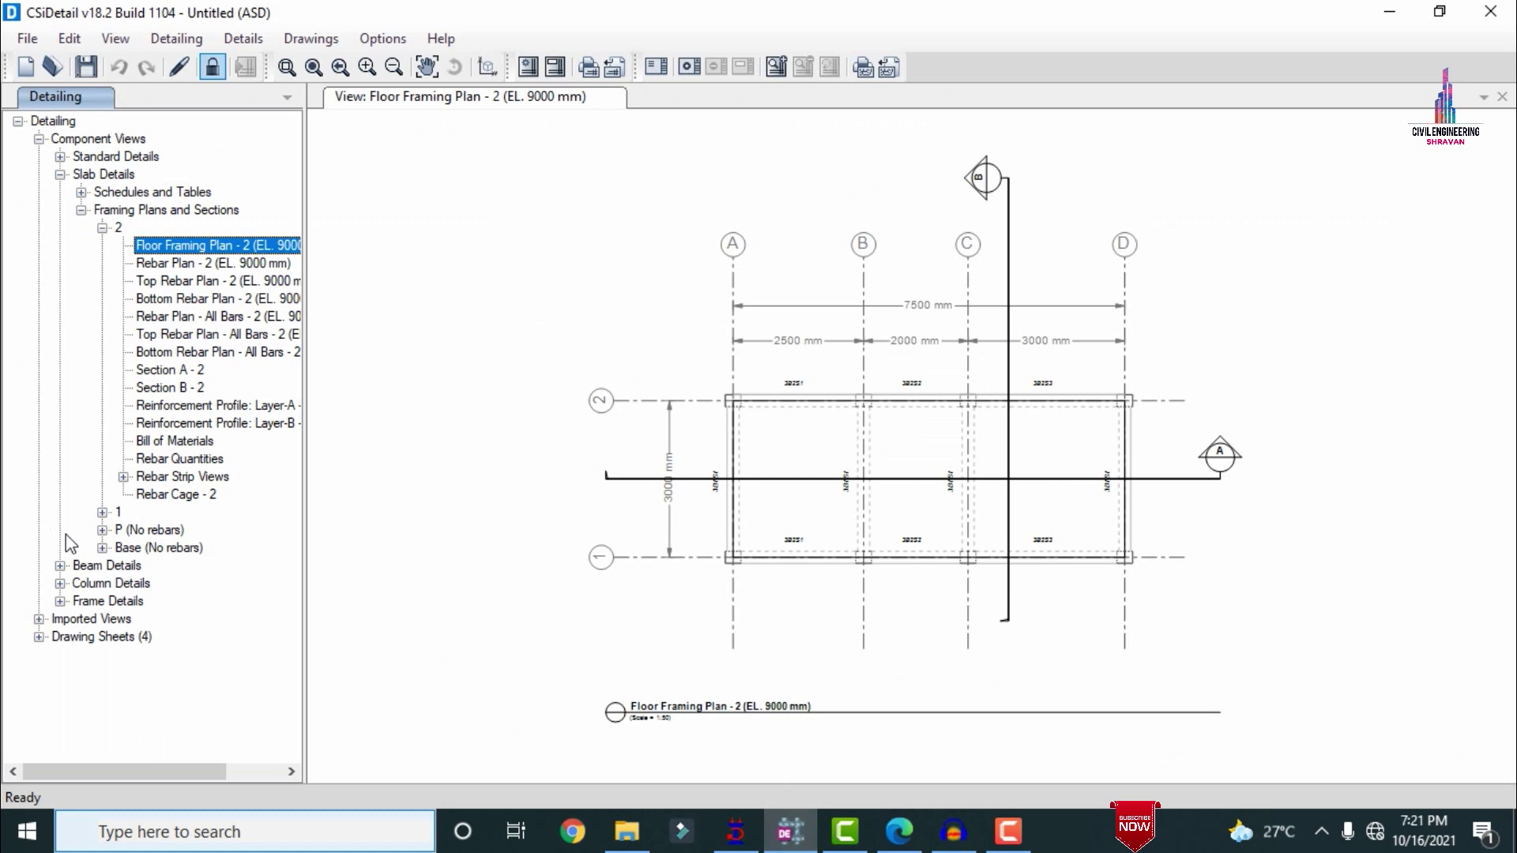
click(59, 585)
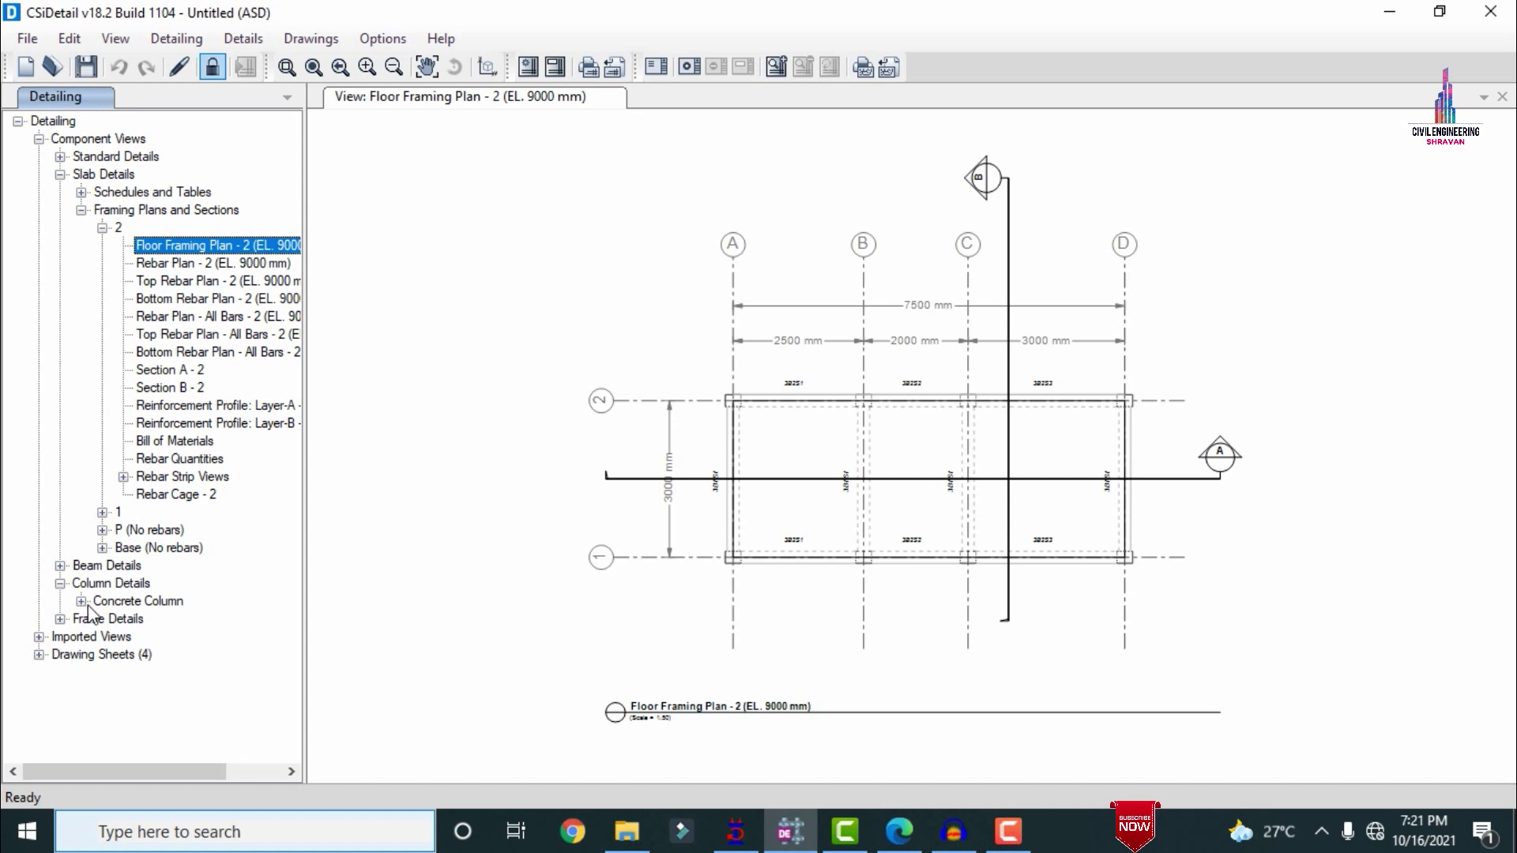
click(81, 601)
click(101, 618)
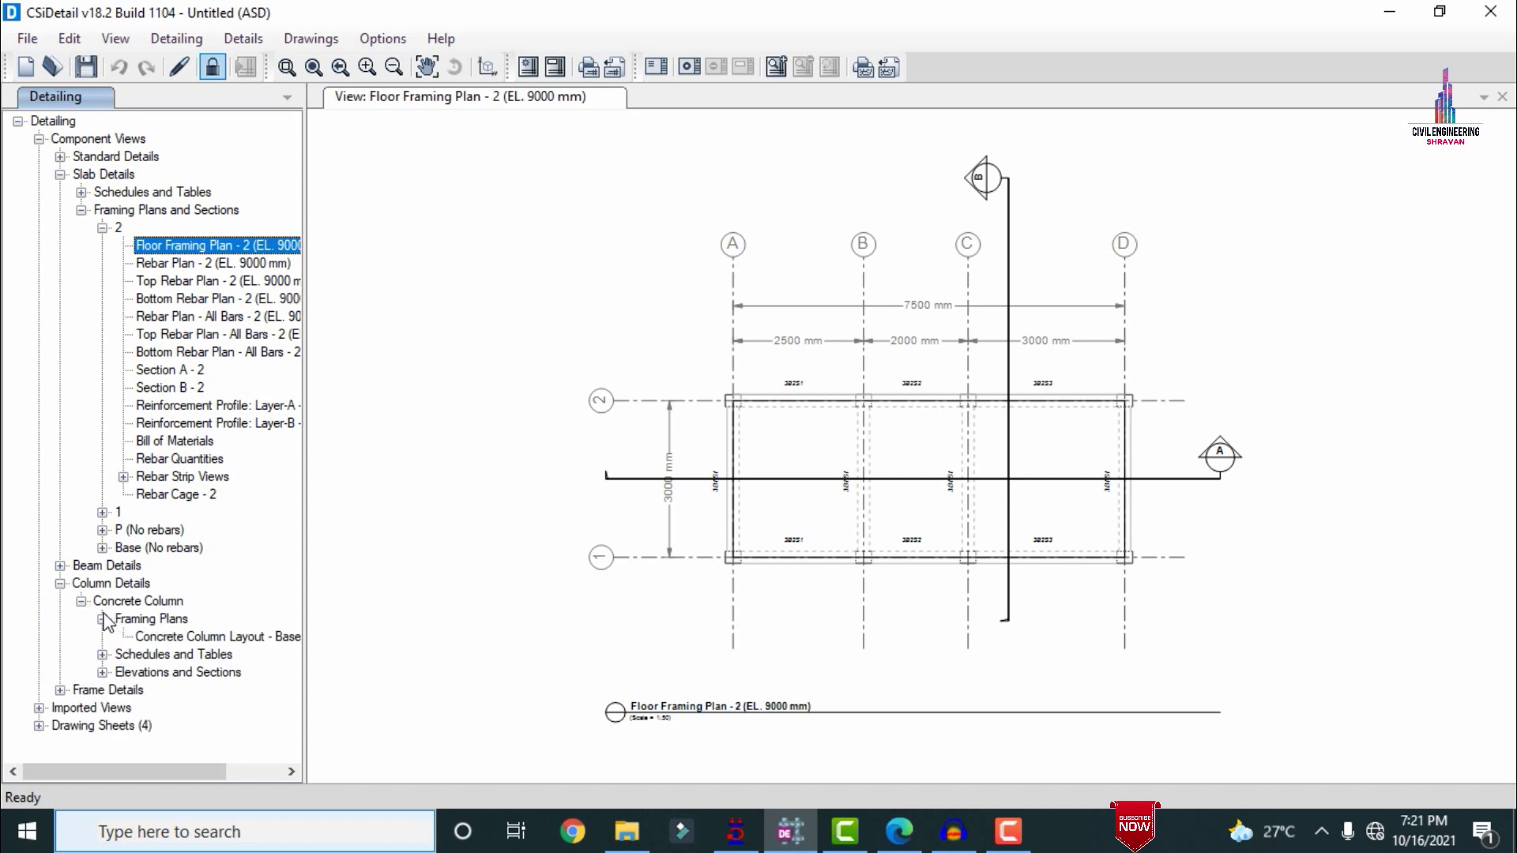
click(103, 655)
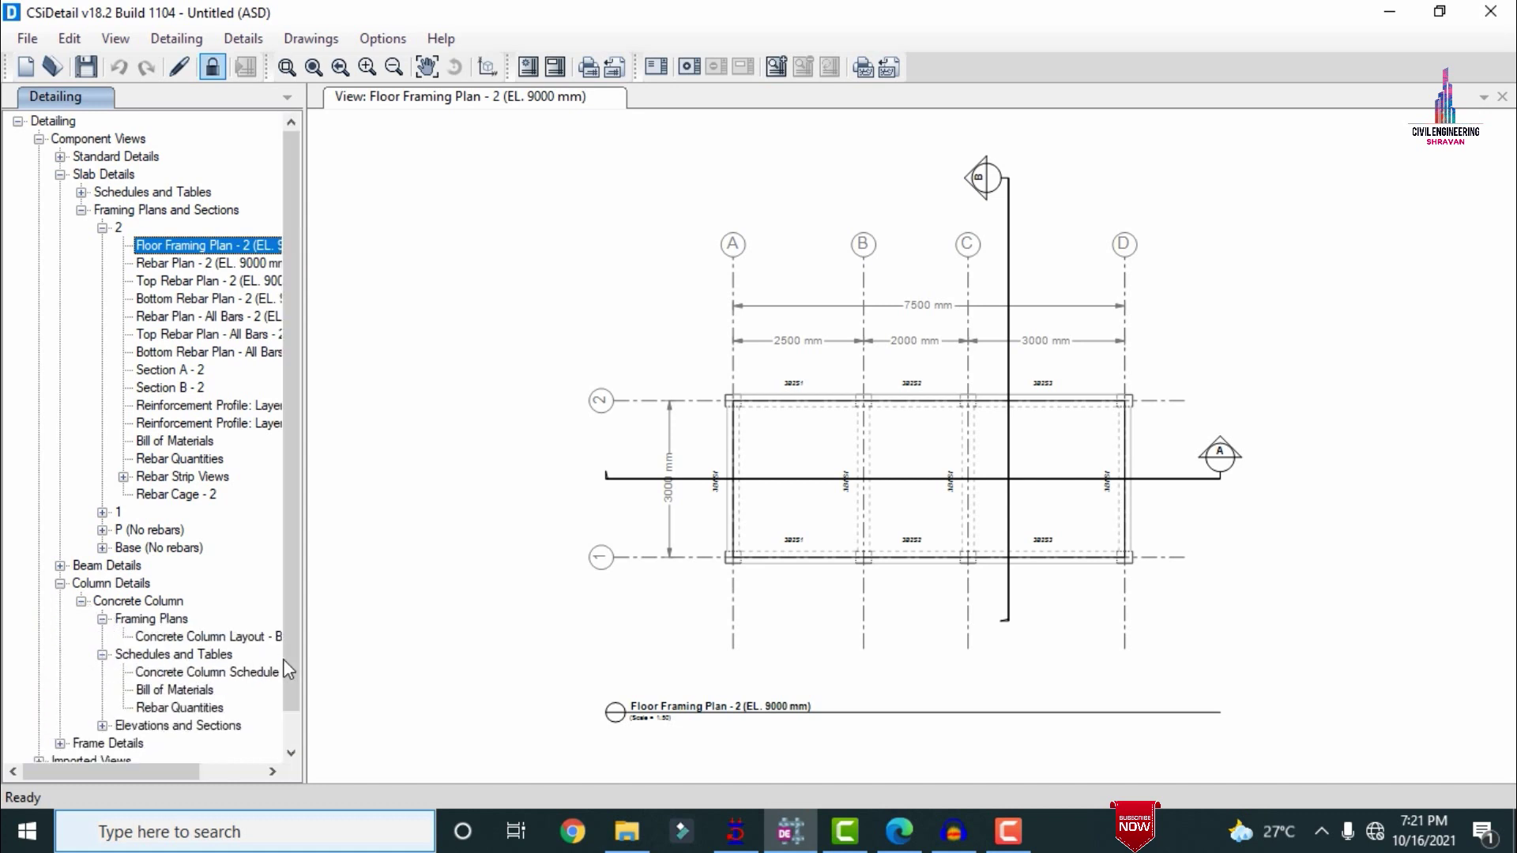
click(102, 726)
double_click(140, 743)
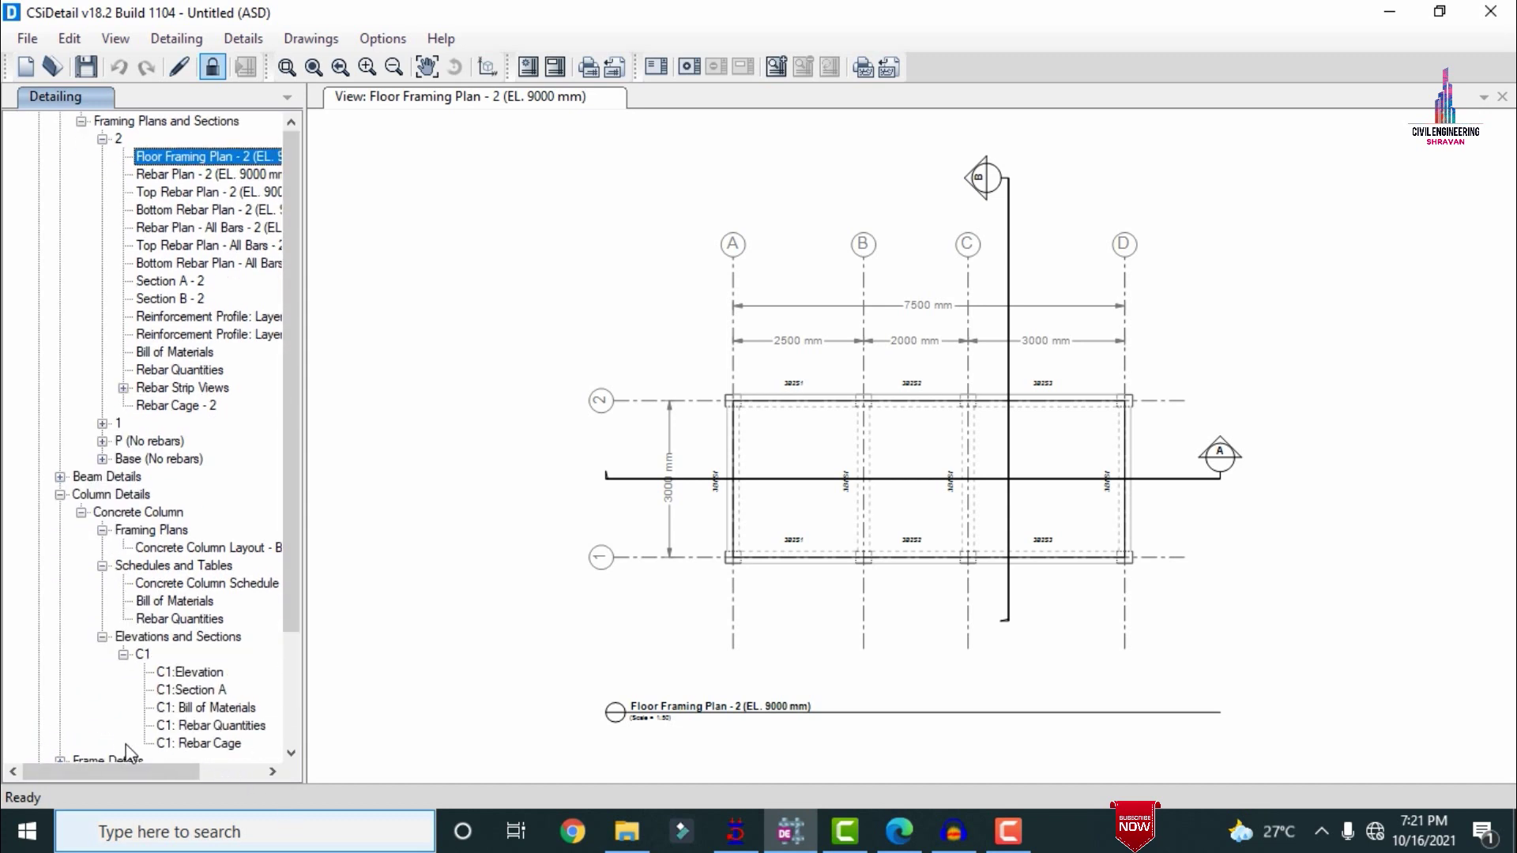
click(189, 690)
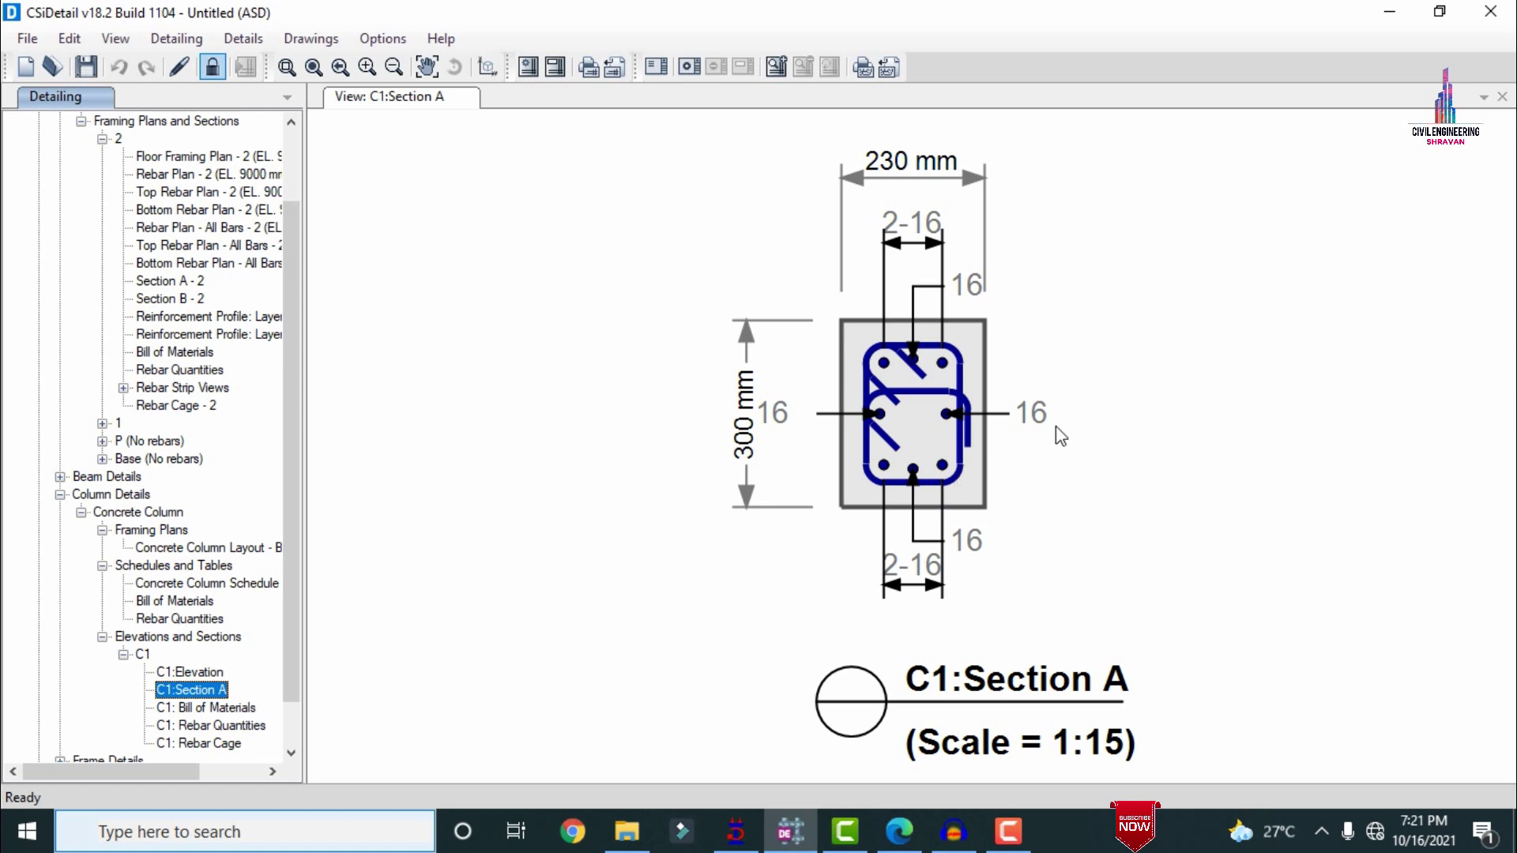
key(alt+Tab)
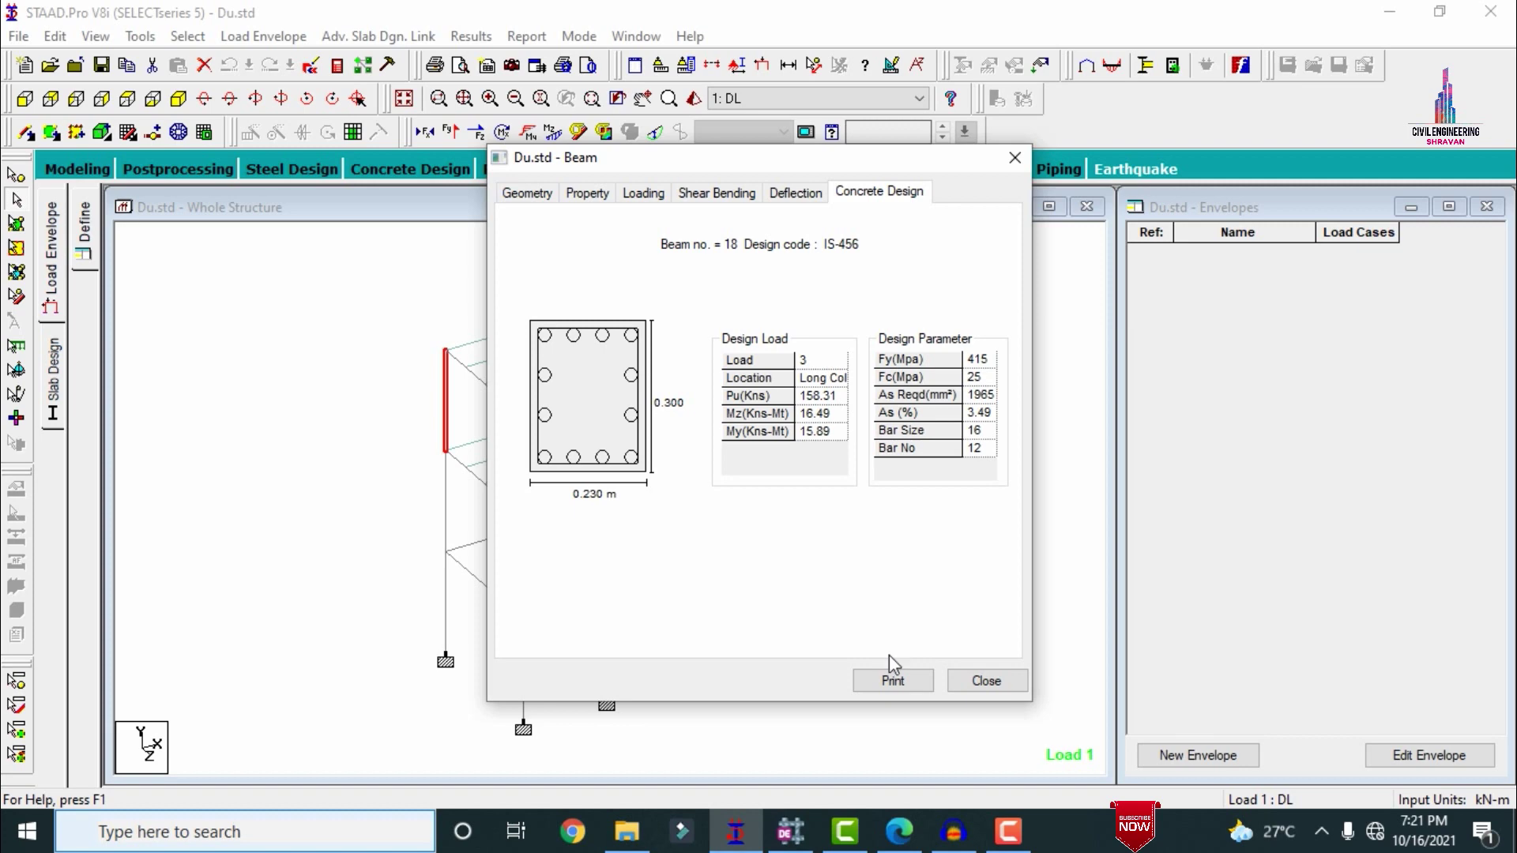
click(790, 834)
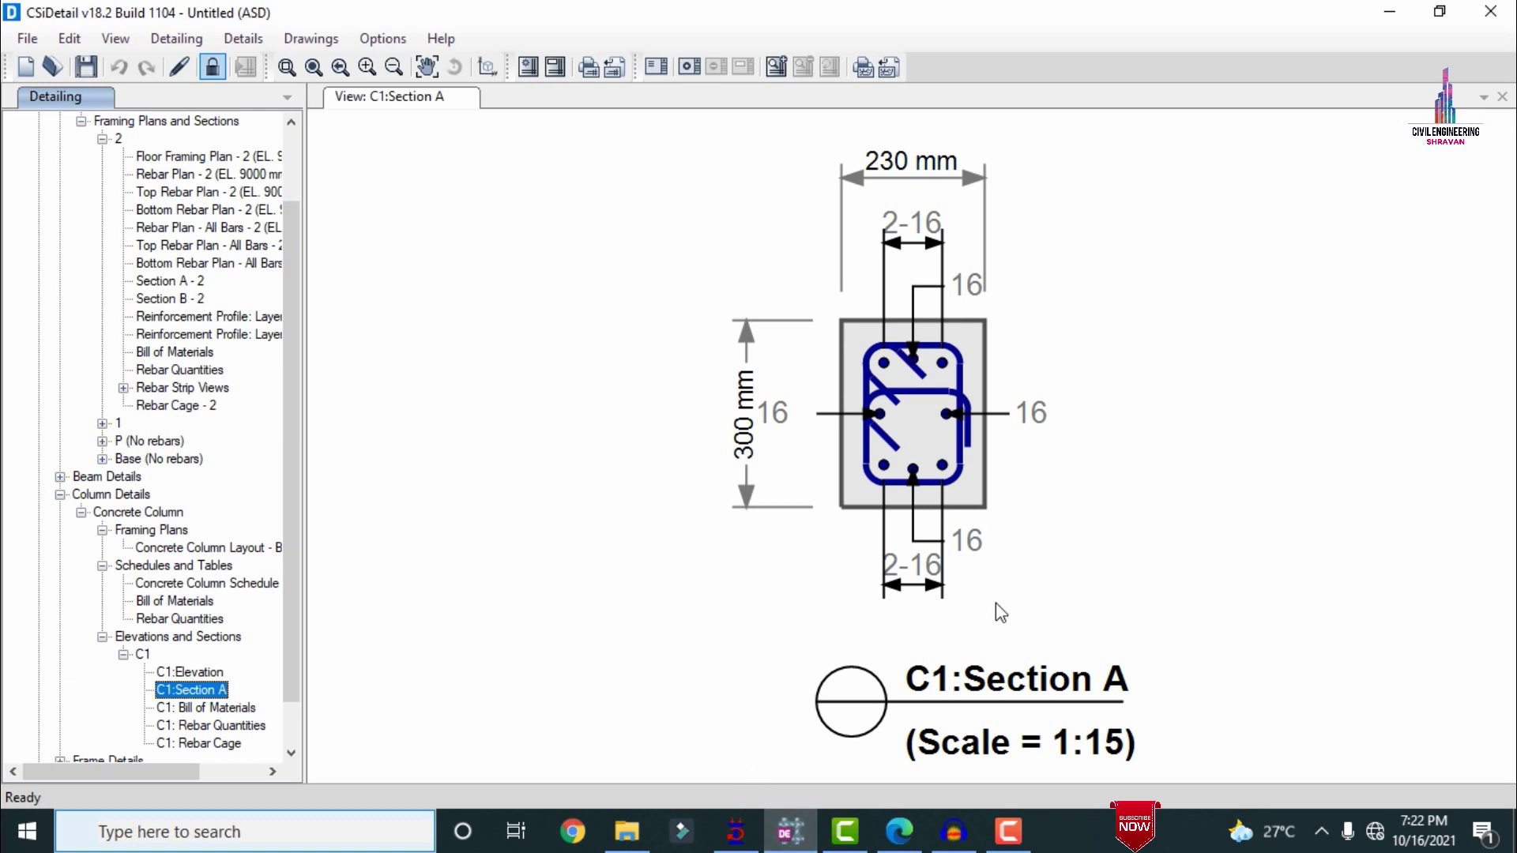
Step: Switch to STAAD.Pro and examine the concrete design of the middle roof-level beam, beam no. 8, closing its details
key(alt+Tab)
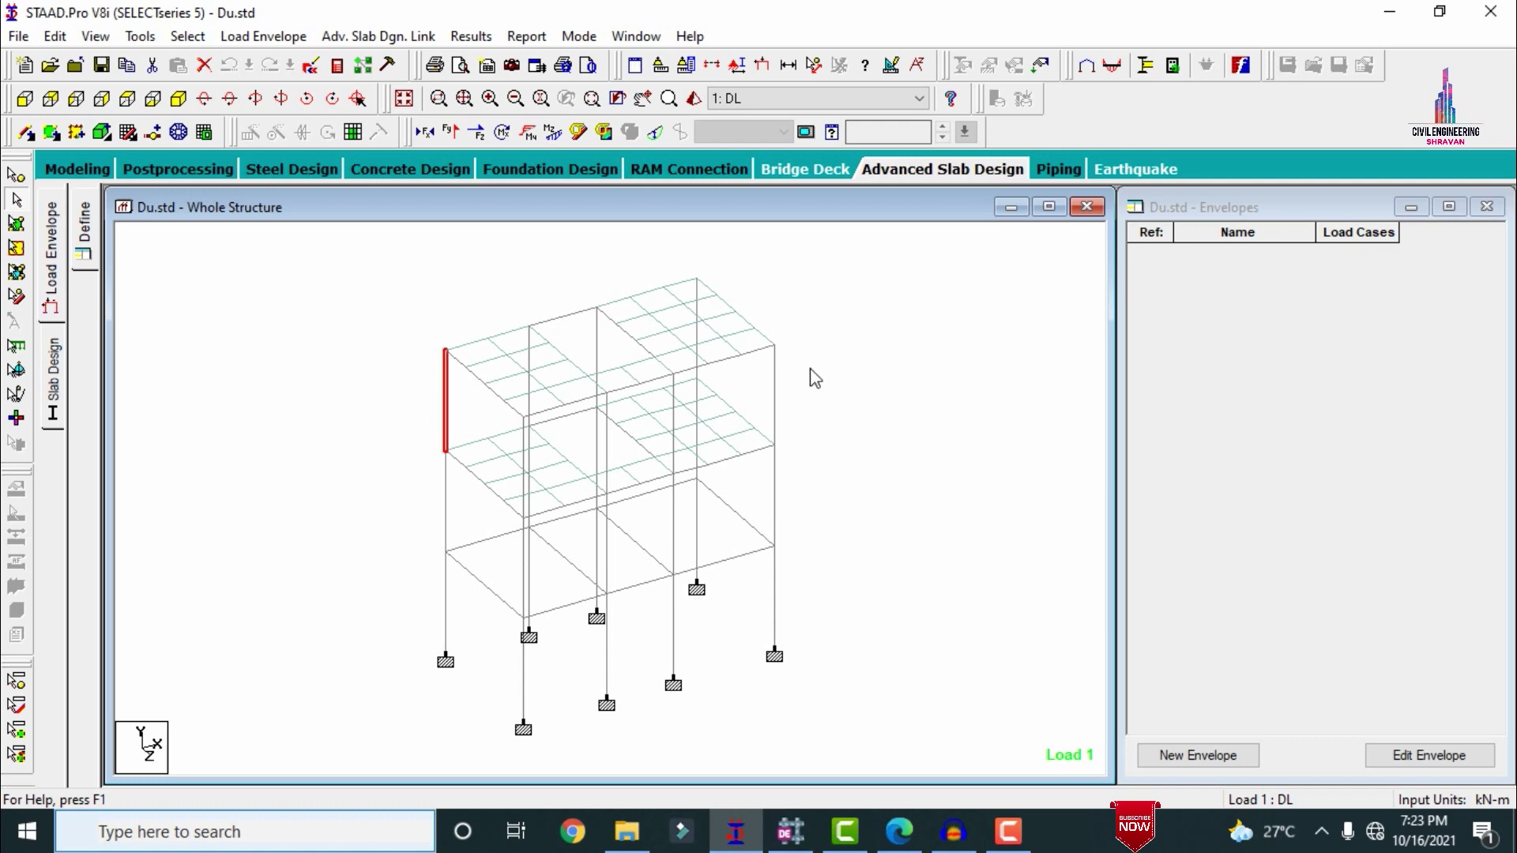
click(575, 315)
double_click(575, 315)
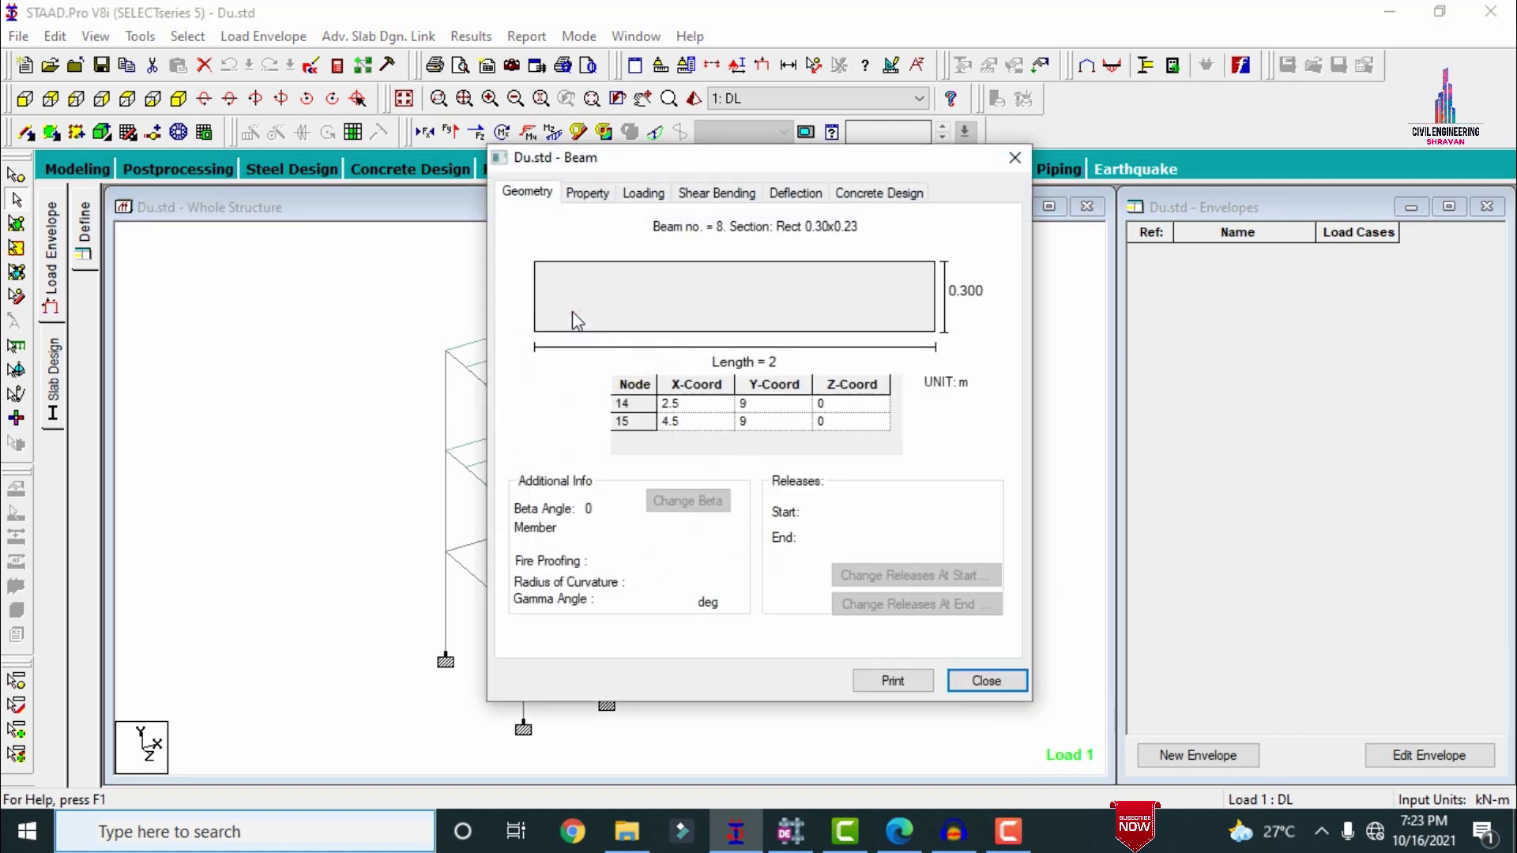
click(857, 195)
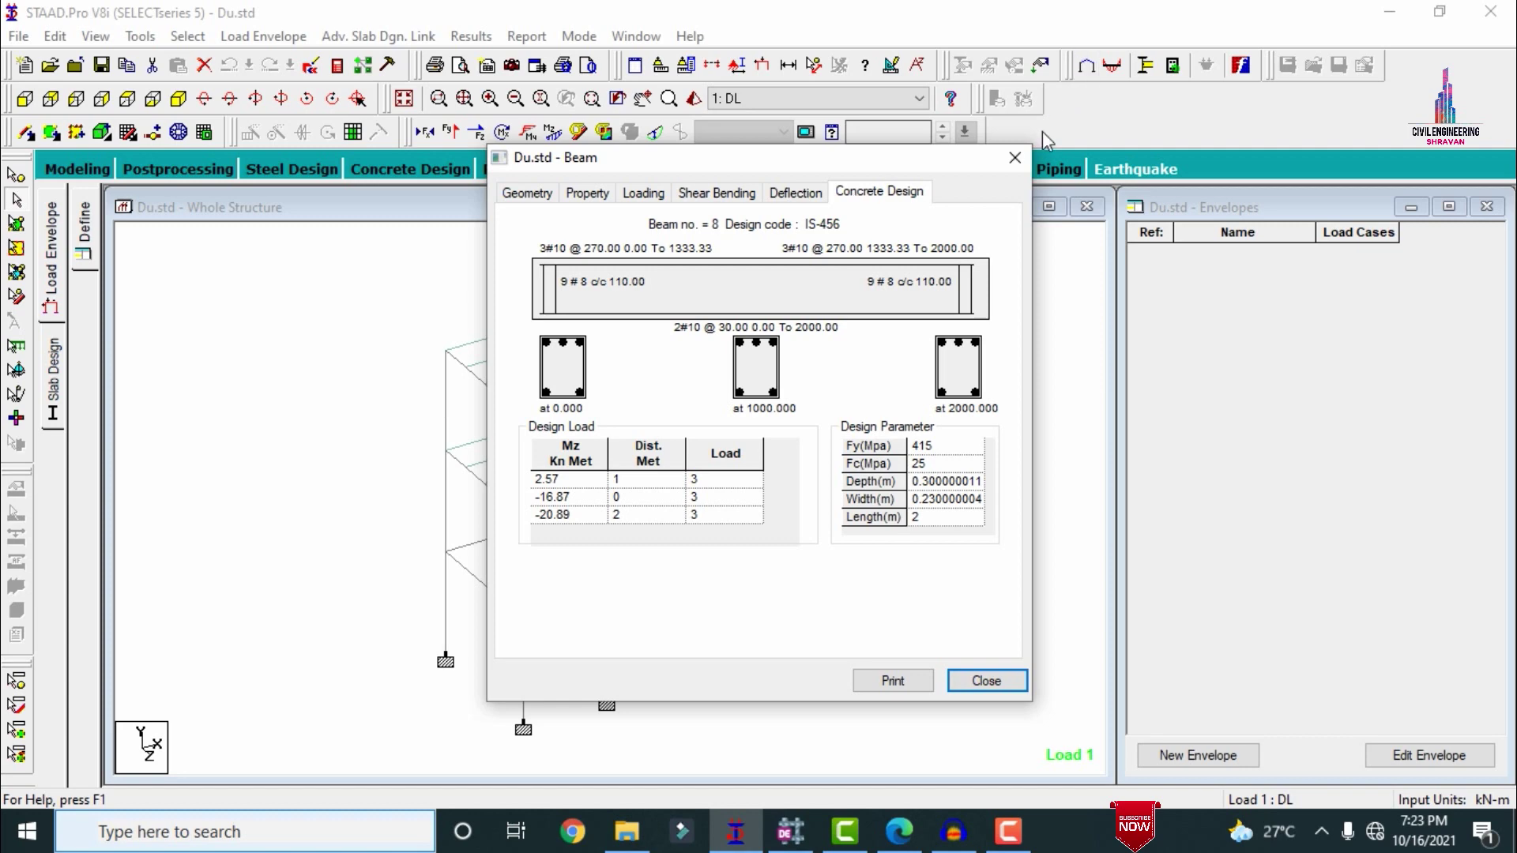
click(1015, 157)
Step: Switch to CSiDetail and display Section A of concrete beam 3B1 on storey 2, enlarged to read its reinforcement
click(790, 831)
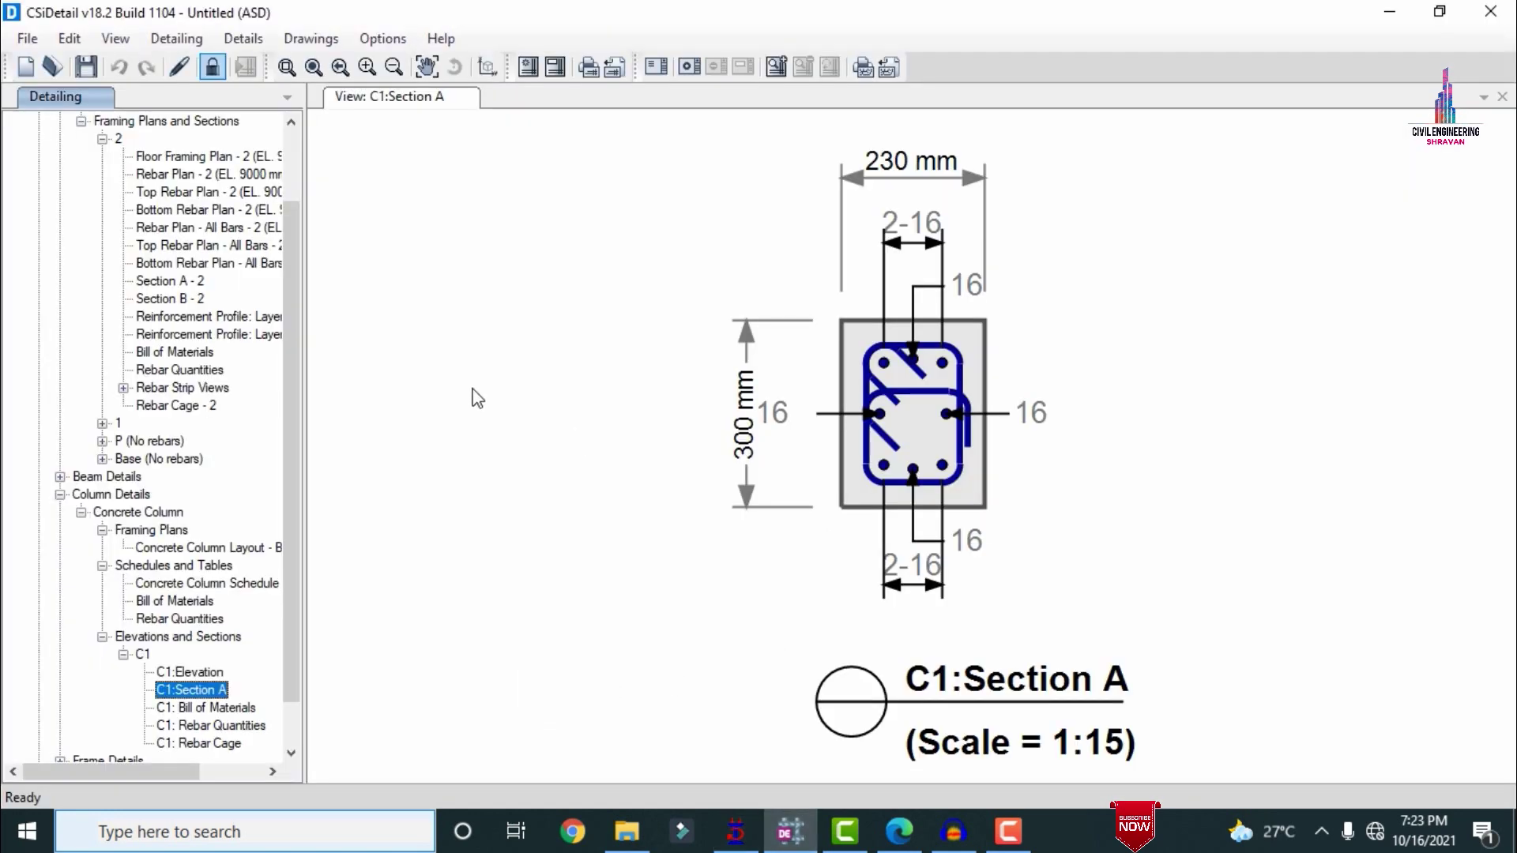
click(60, 477)
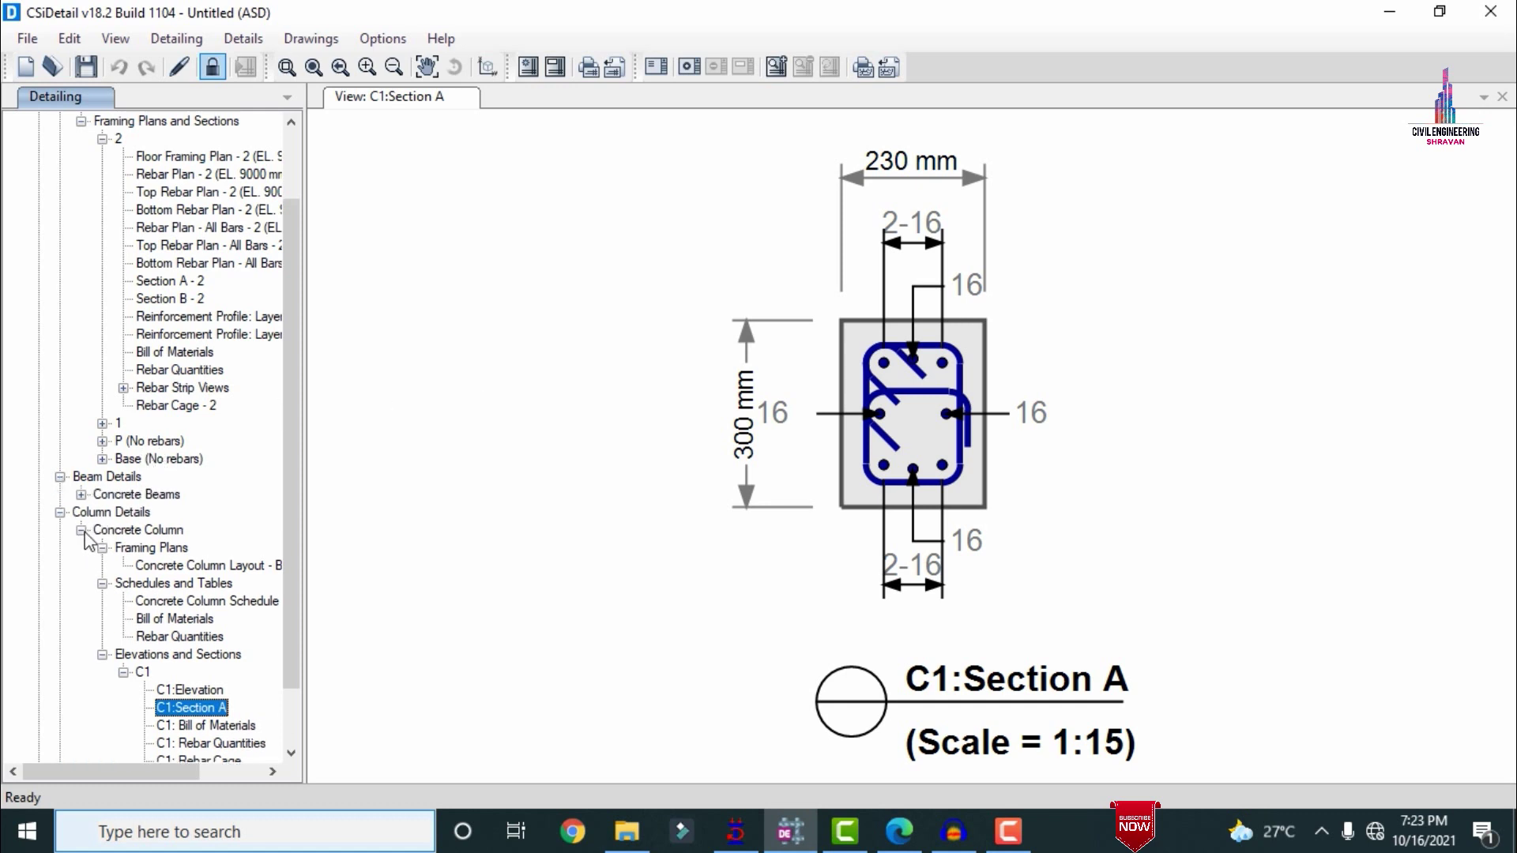
click(82, 494)
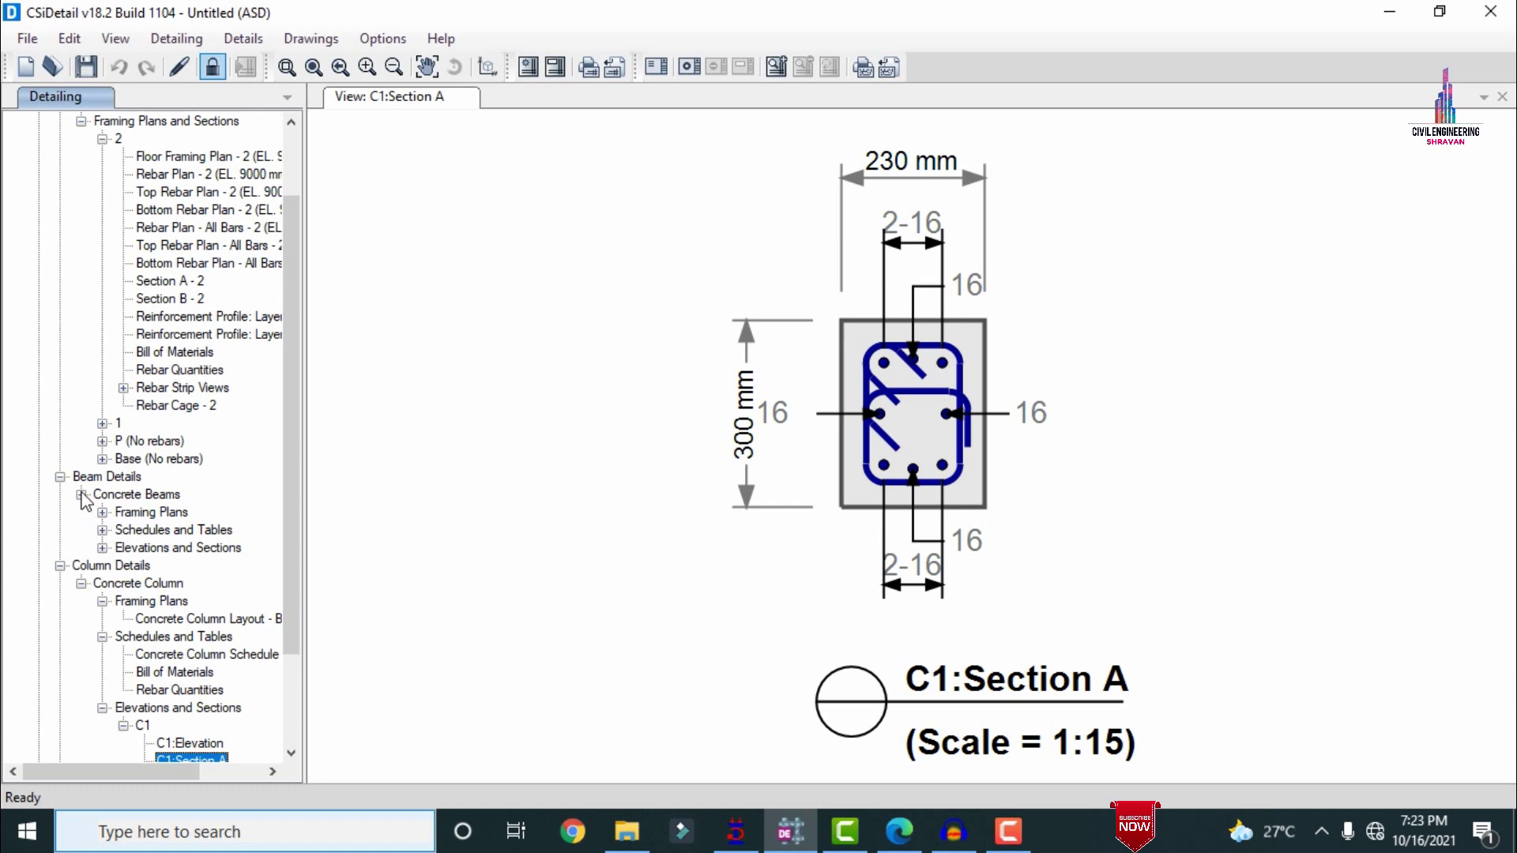
click(102, 548)
click(124, 567)
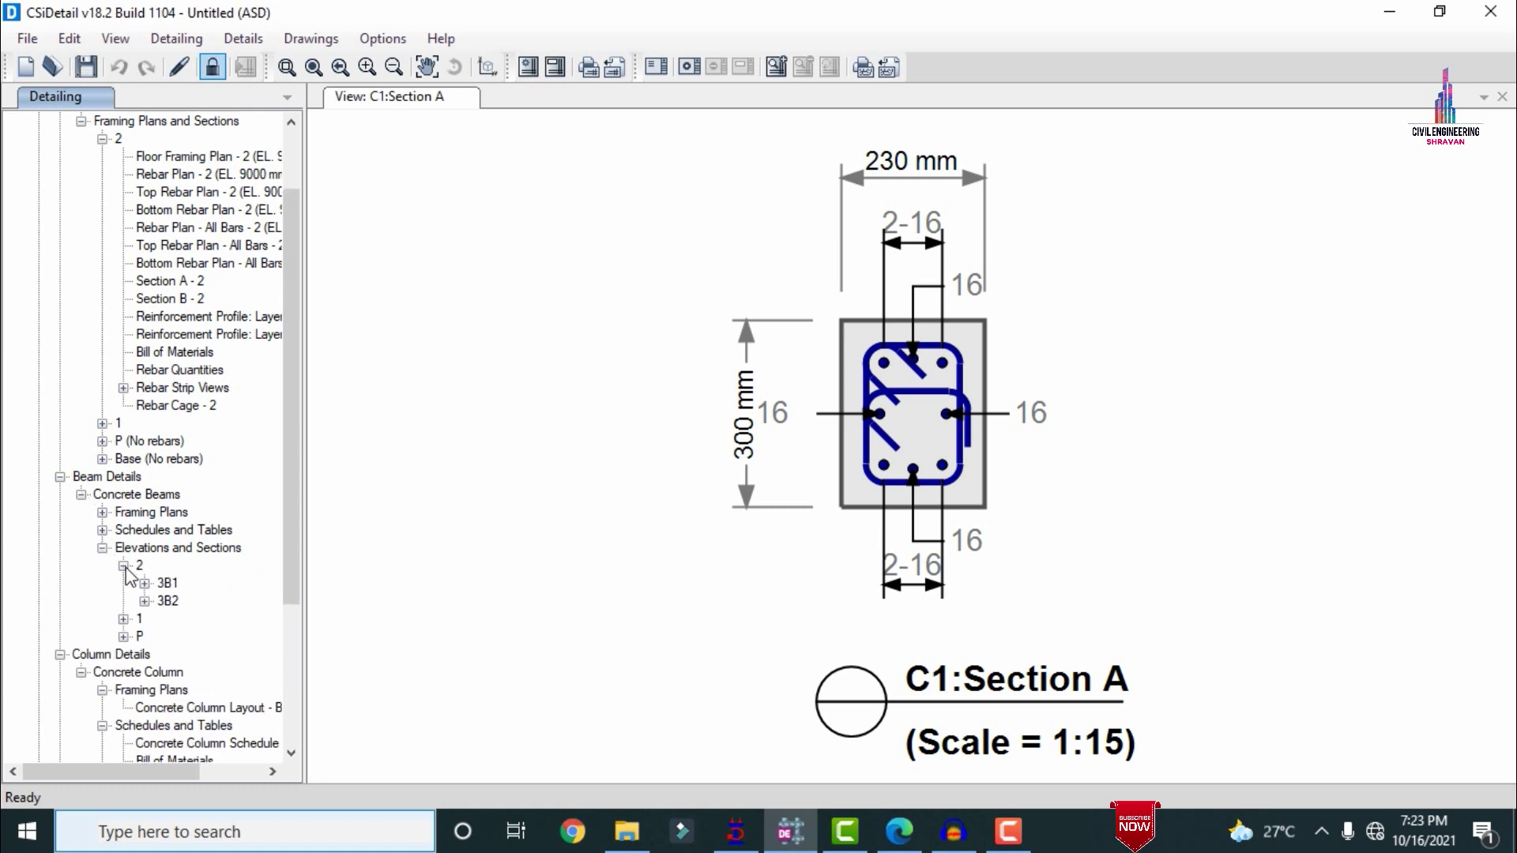
click(144, 583)
click(214, 621)
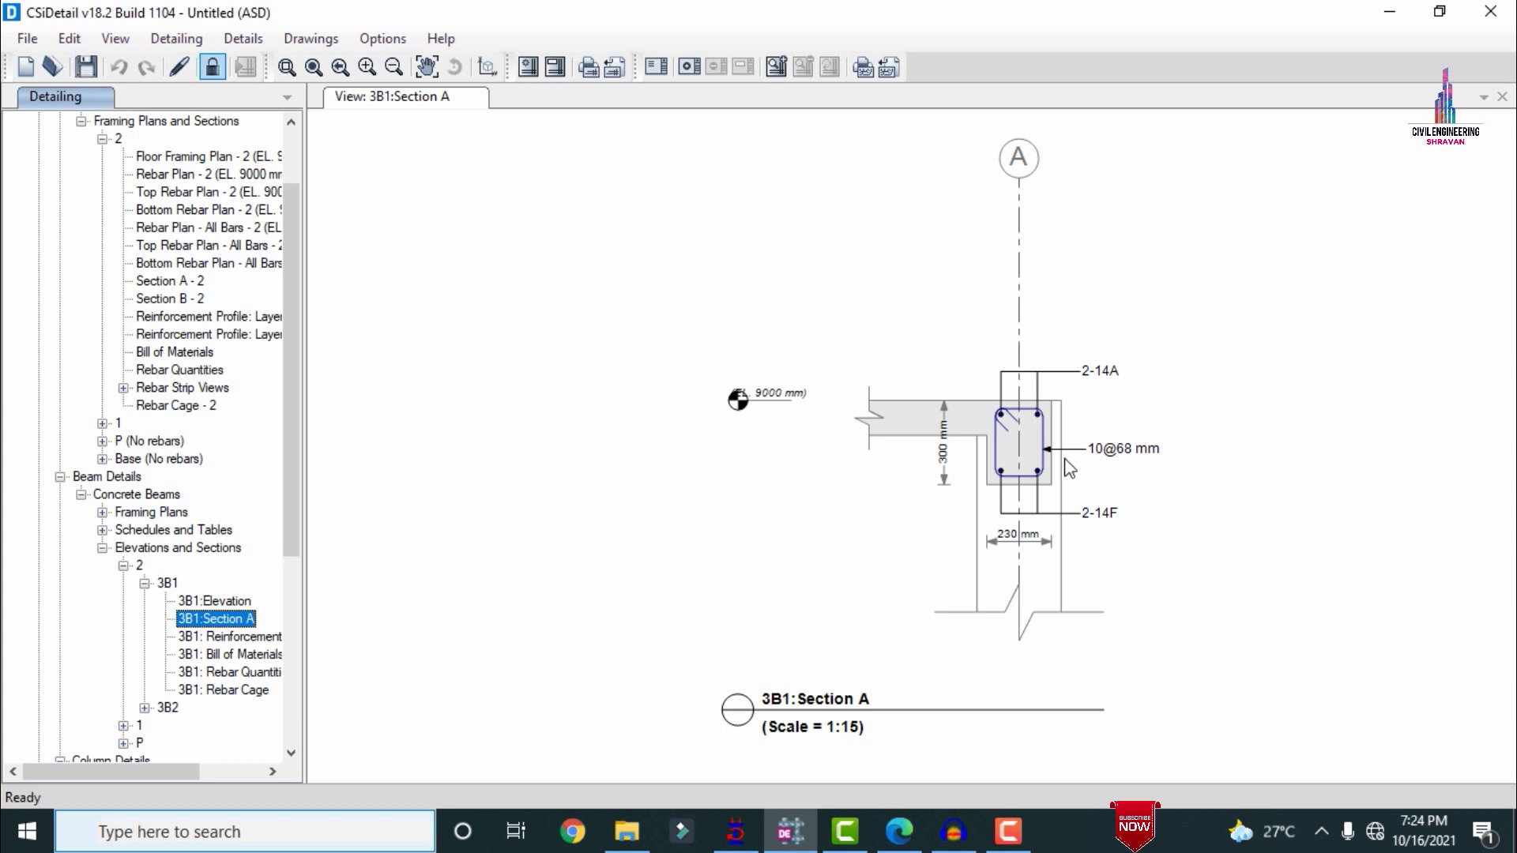
scroll(1068, 457, up, 5)
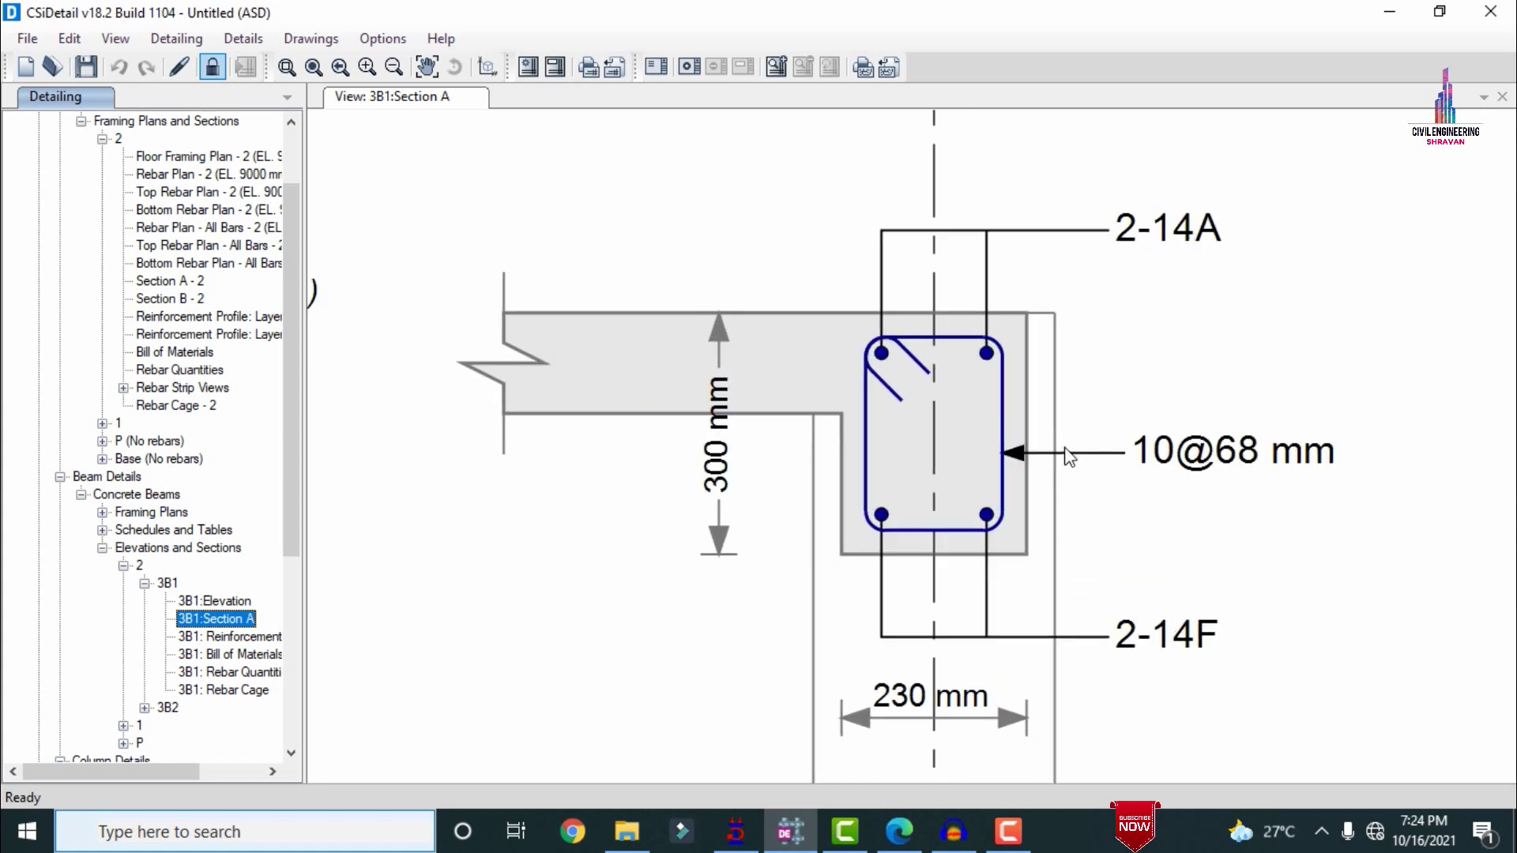
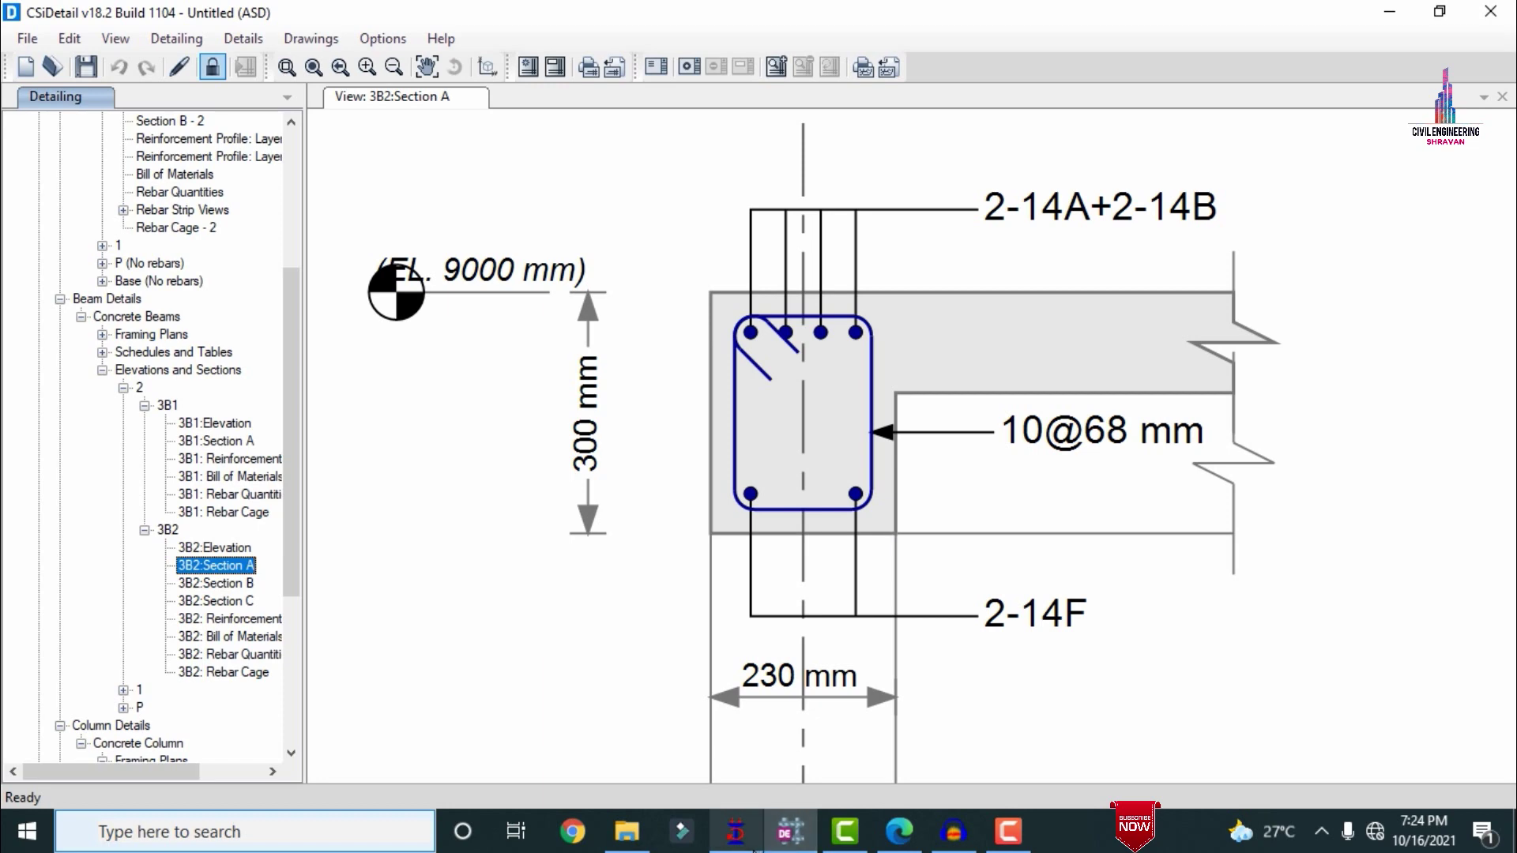
Step: Compare the concrete design of beam no. 8 in STAAD.Pro with Section A of beam 3B2 in CSiDetail, and deselect the beam
click(738, 834)
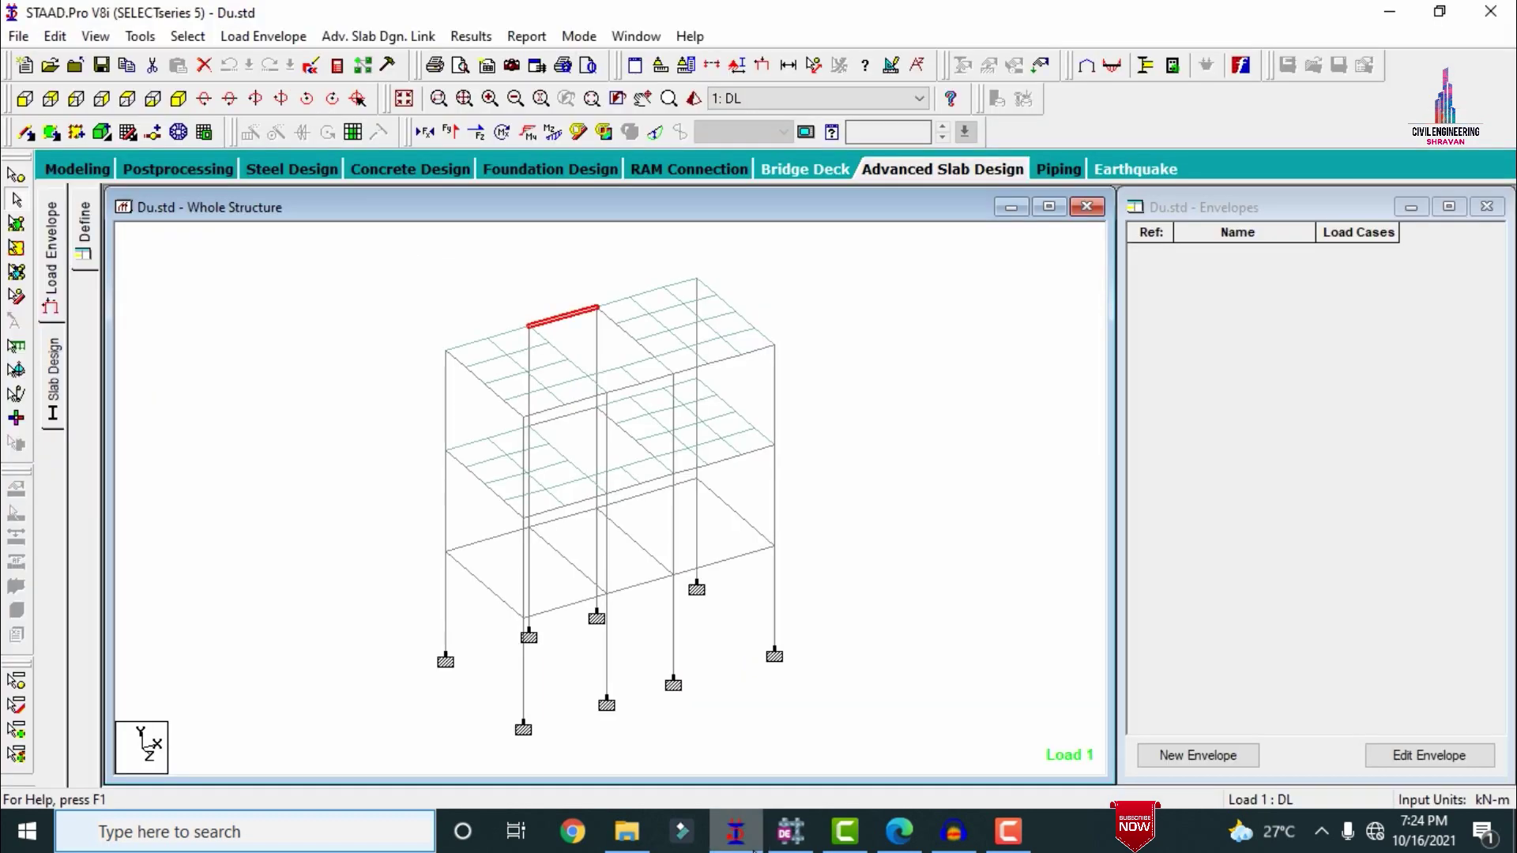
double_click(562, 315)
click(892, 203)
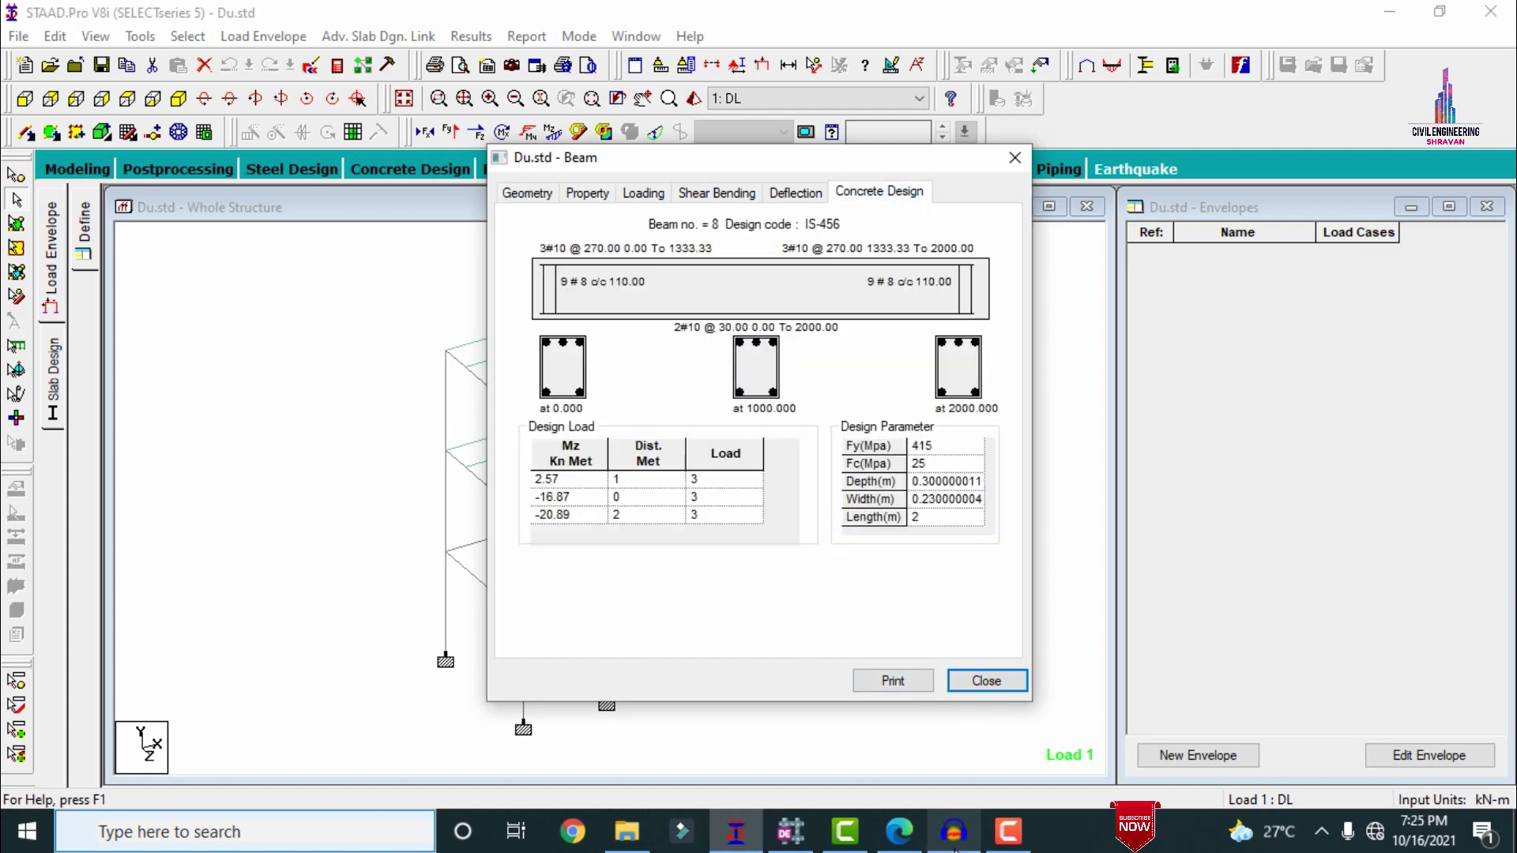
mouse_move(953, 831)
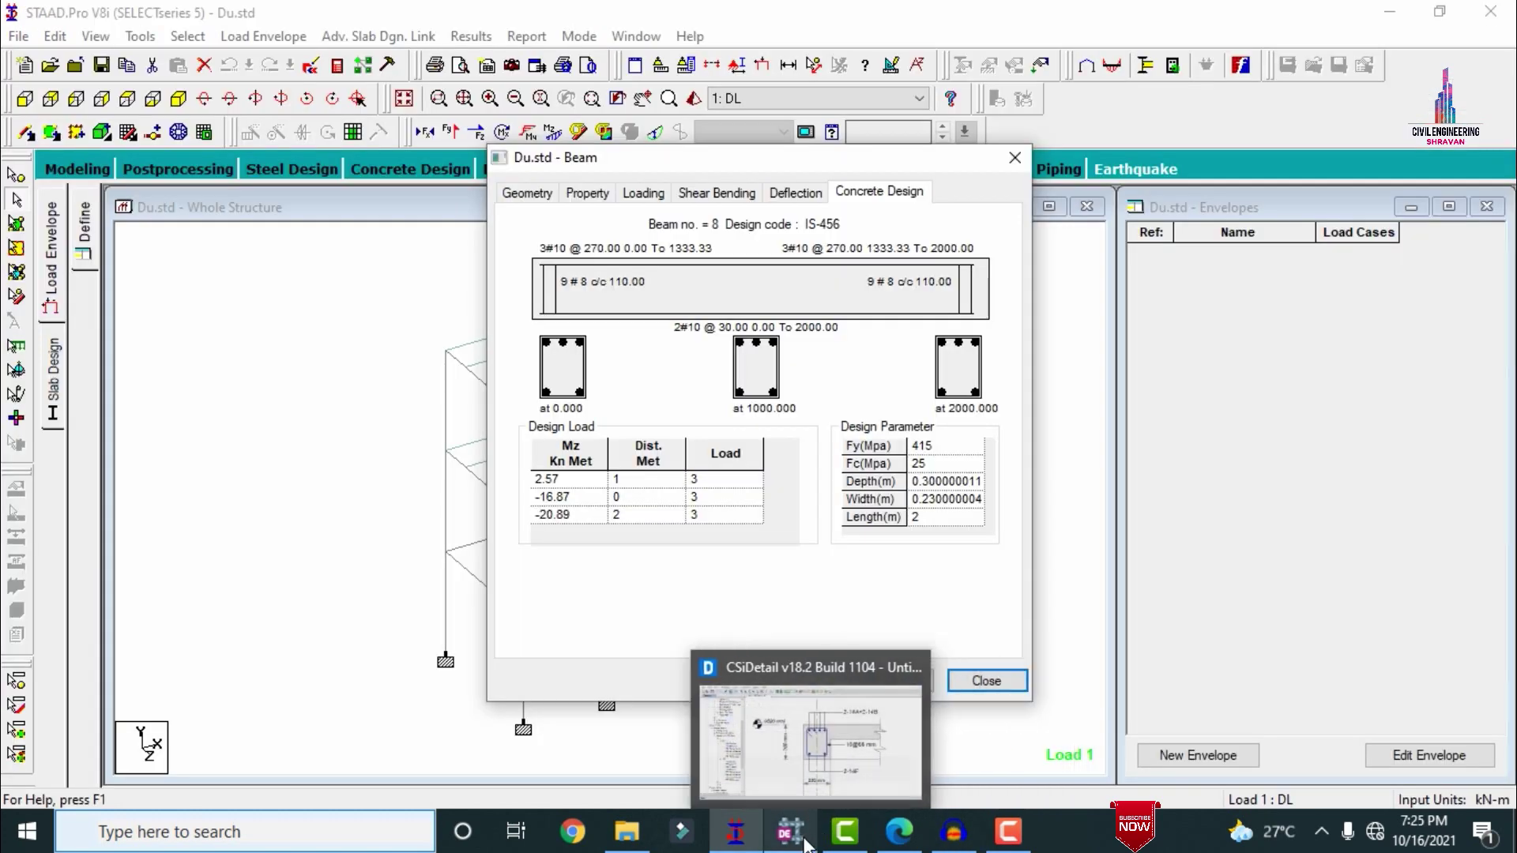
click(790, 831)
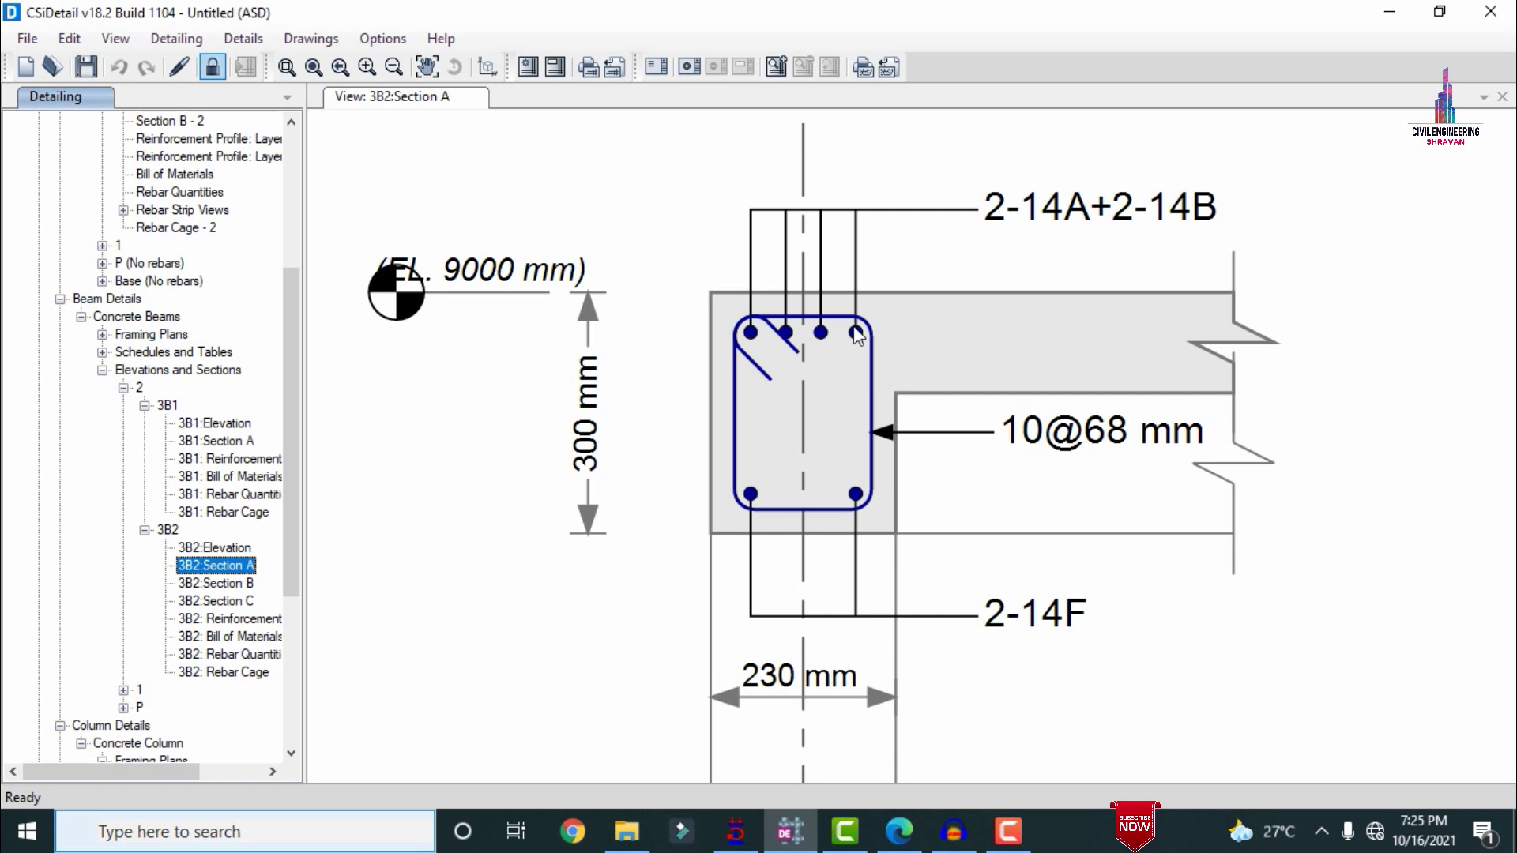
click(729, 821)
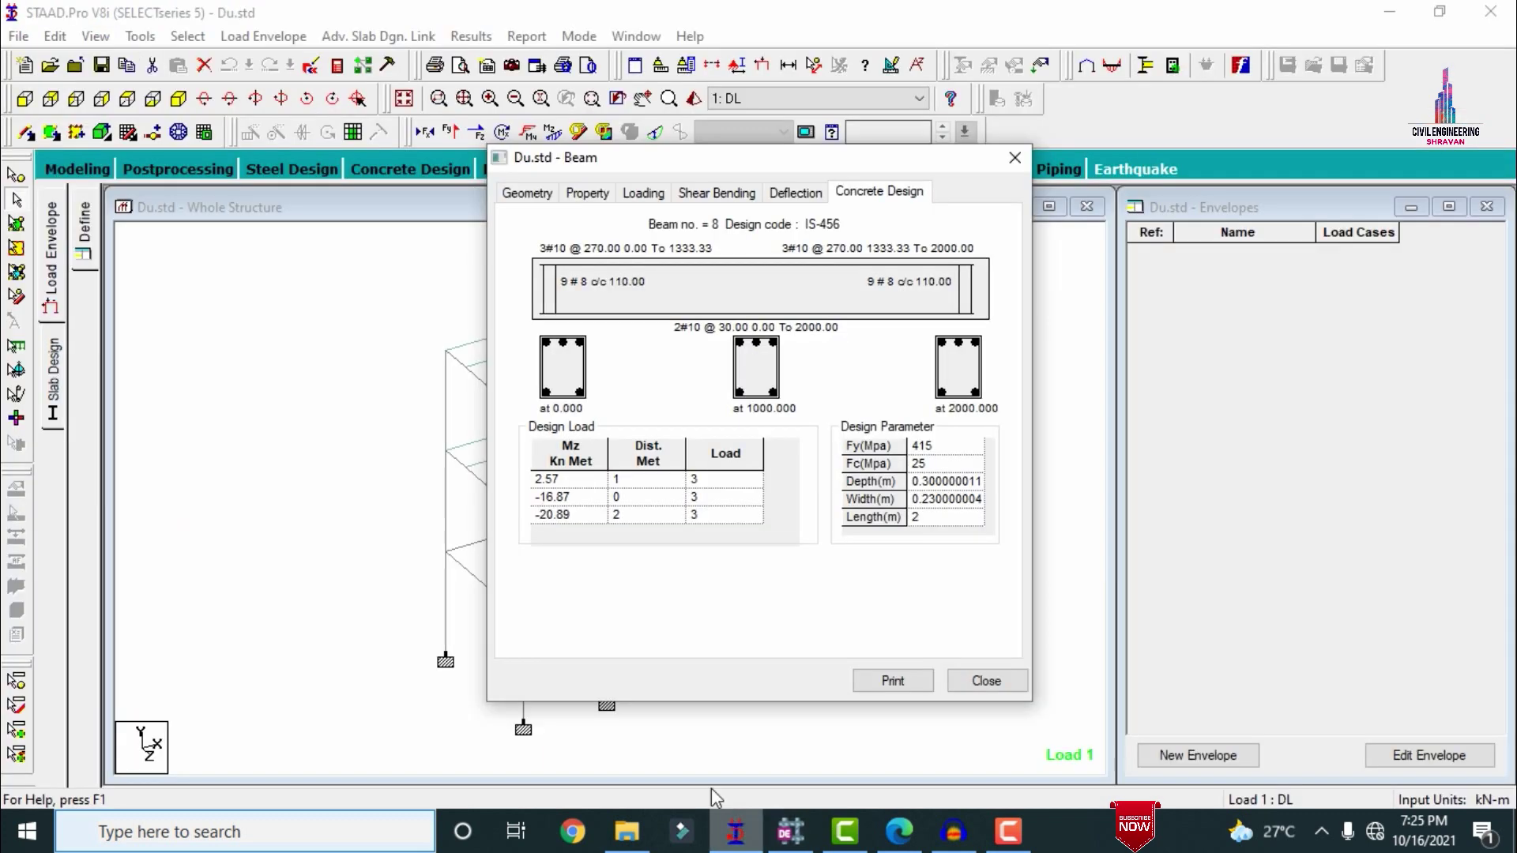
click(993, 688)
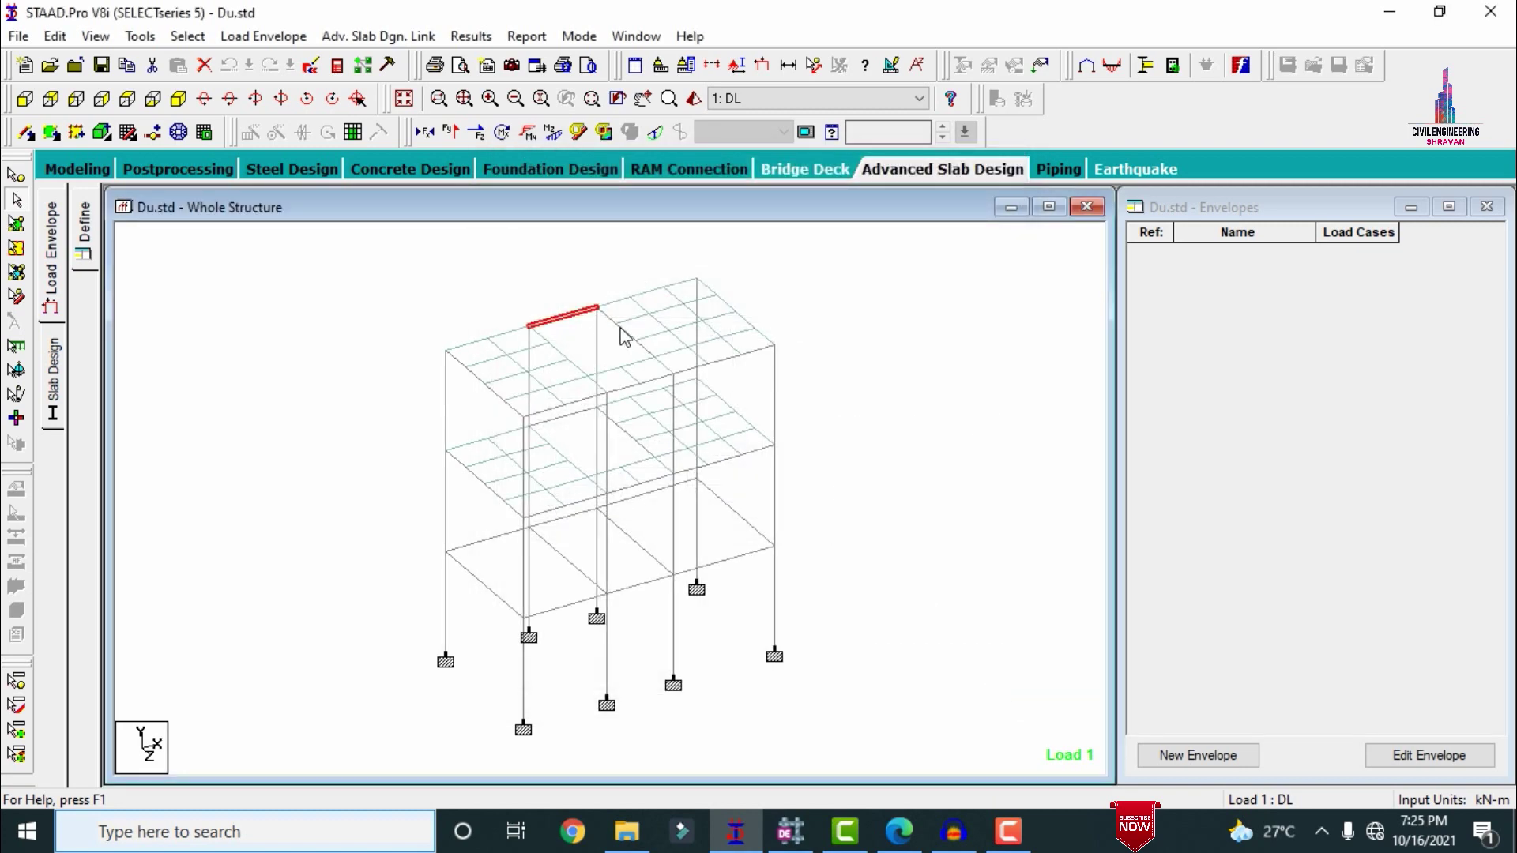
click(401, 286)
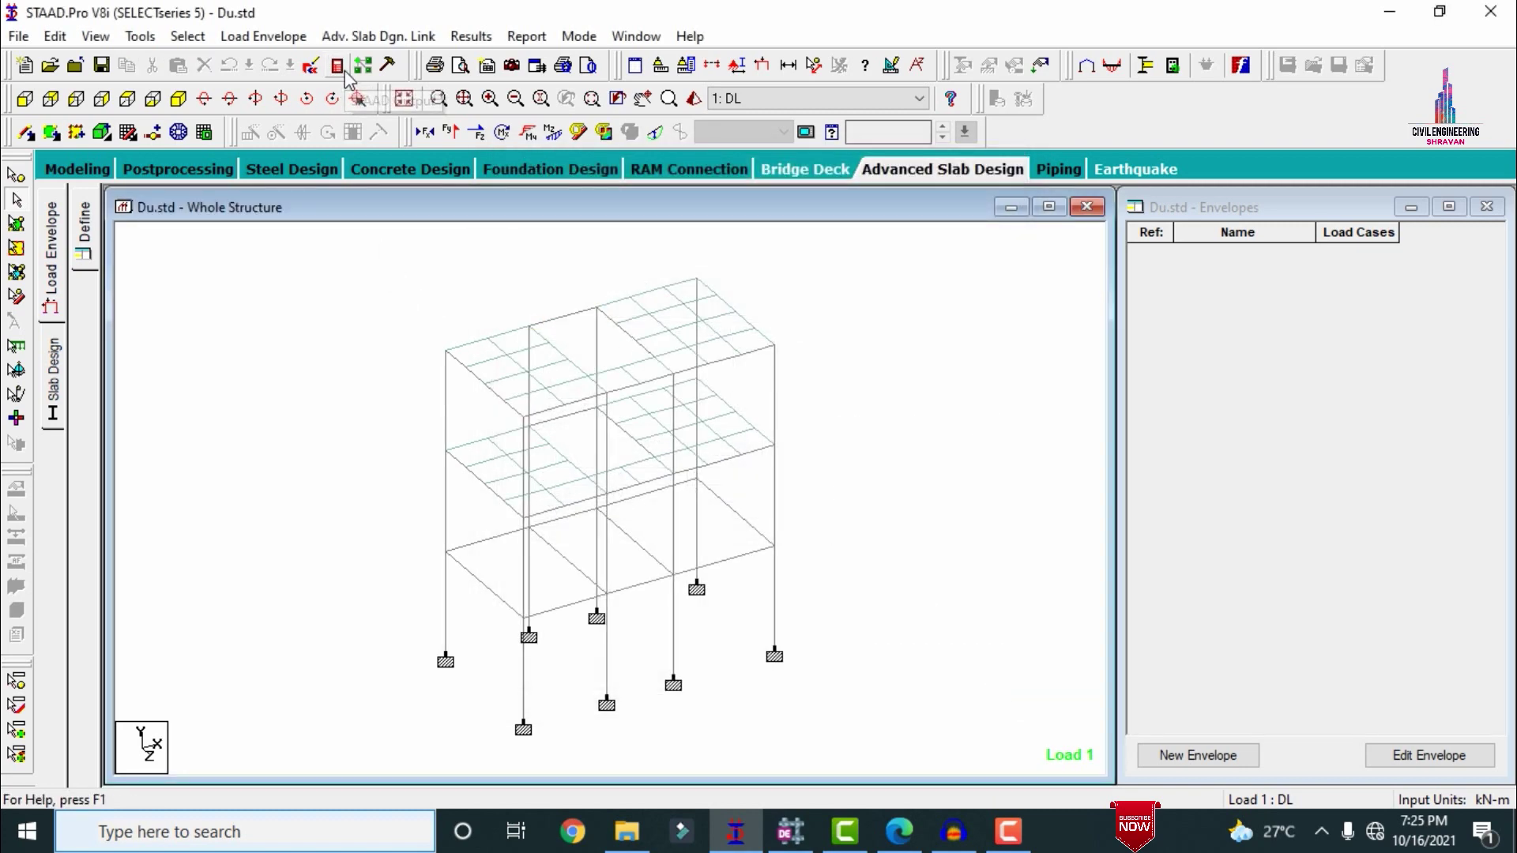
Step: Open the STAAD analysis output and go through the Concrete Design results to the slab element reinforcement table
click(340, 68)
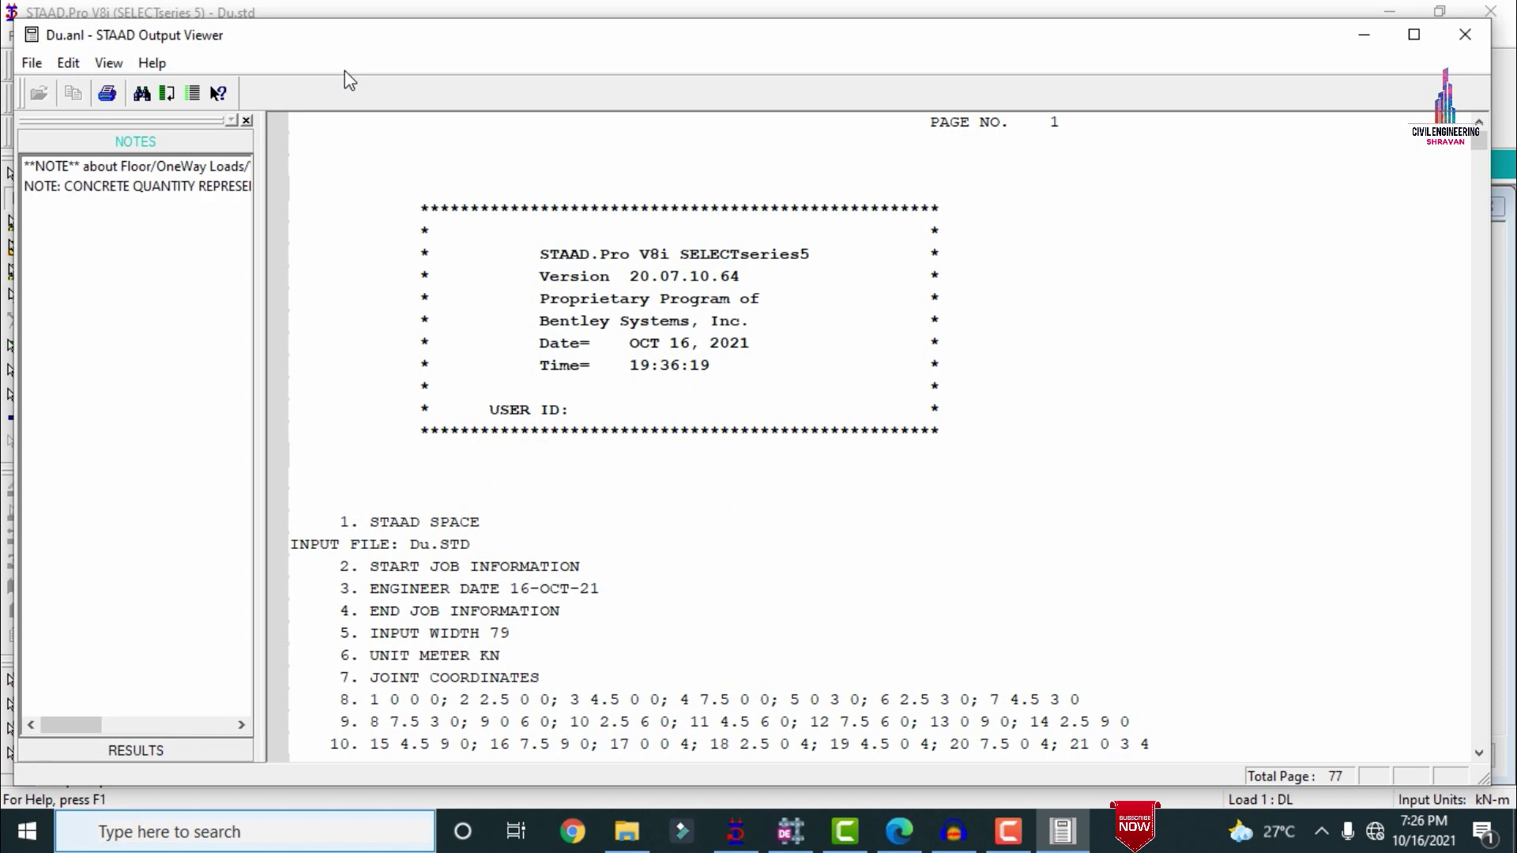
click(136, 748)
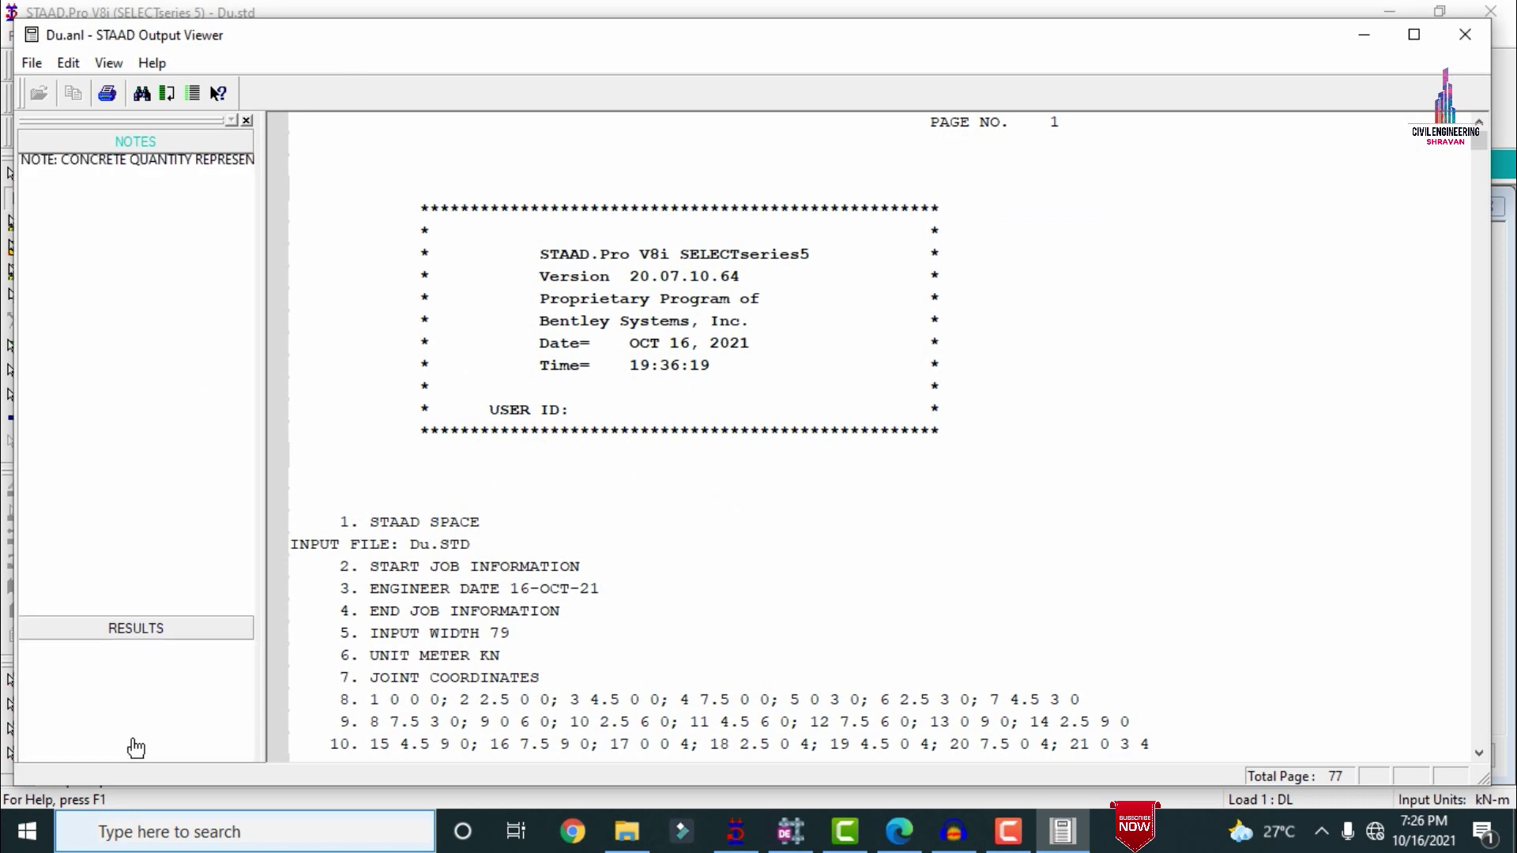
click(75, 194)
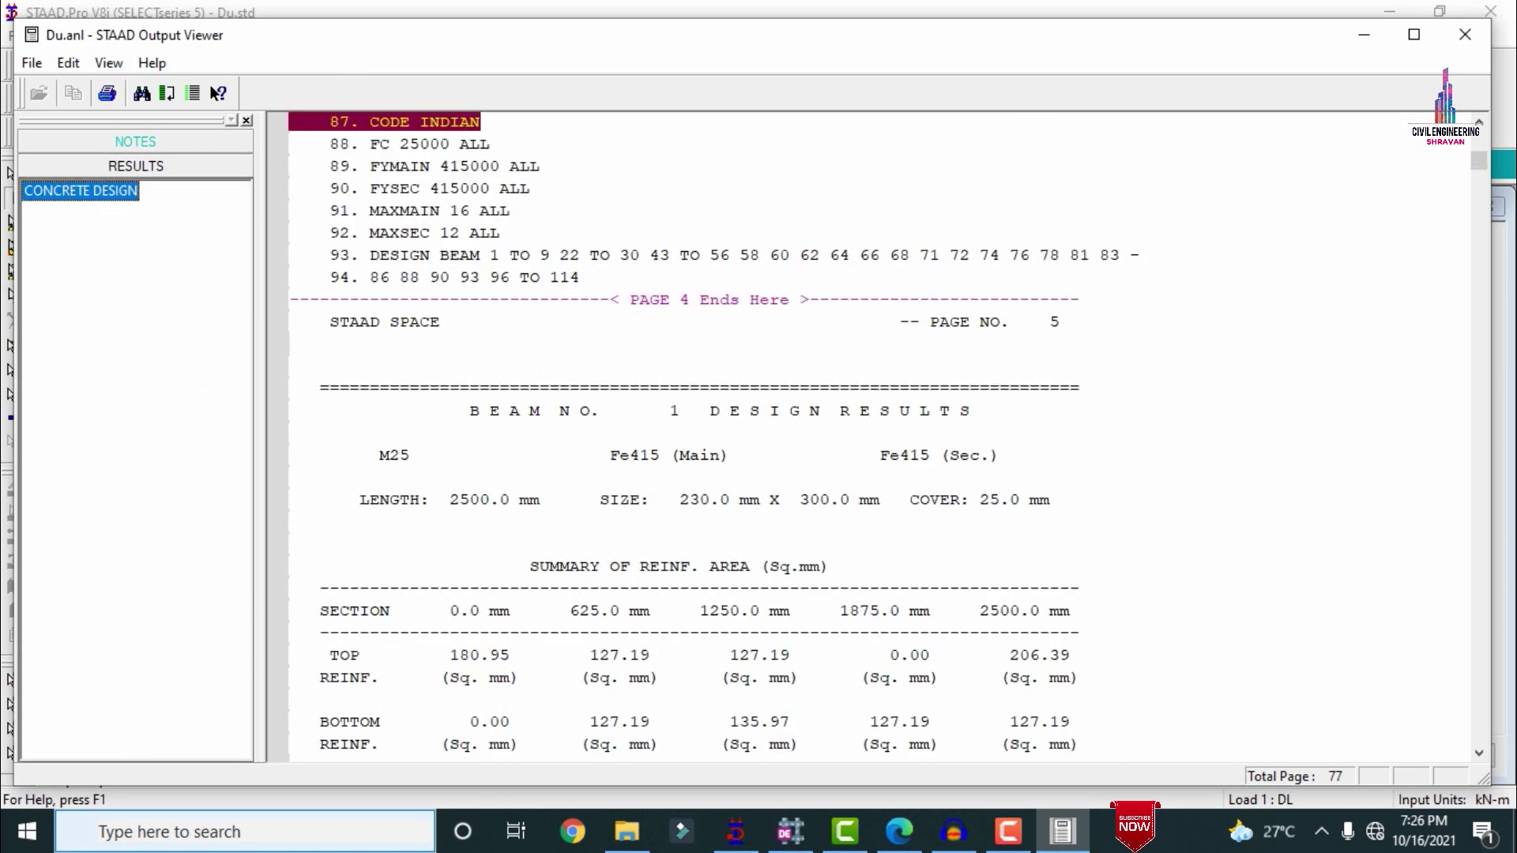
drag(1479, 168, 1463, 721)
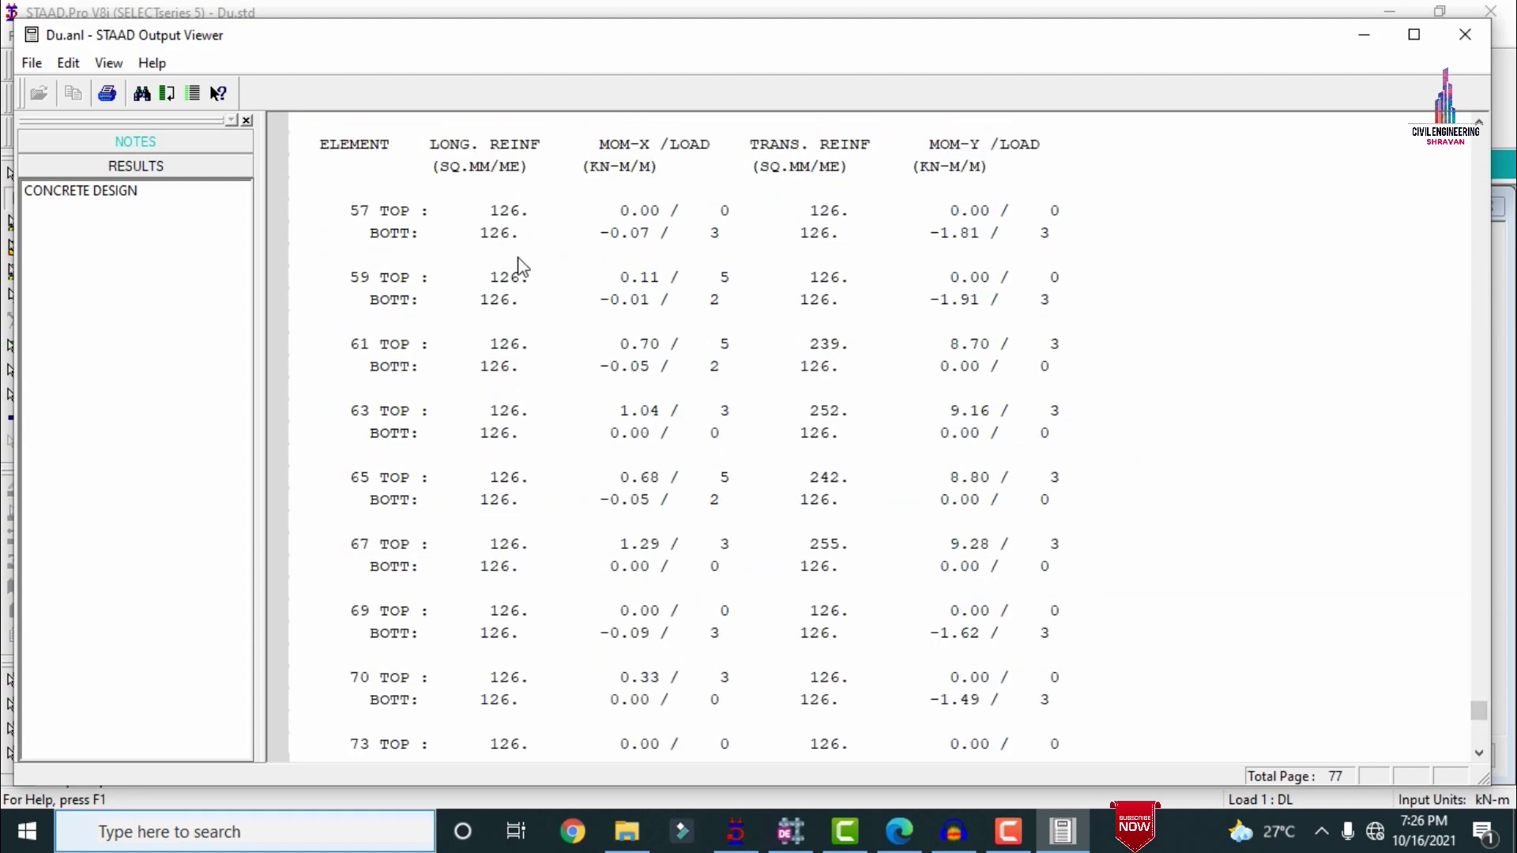
Step: Compare the top reinforcement row of slab element 57 in the STAAD output with Rebar Plan - 2 (EL. 9000 mm) in CSiDetail
click(503, 221)
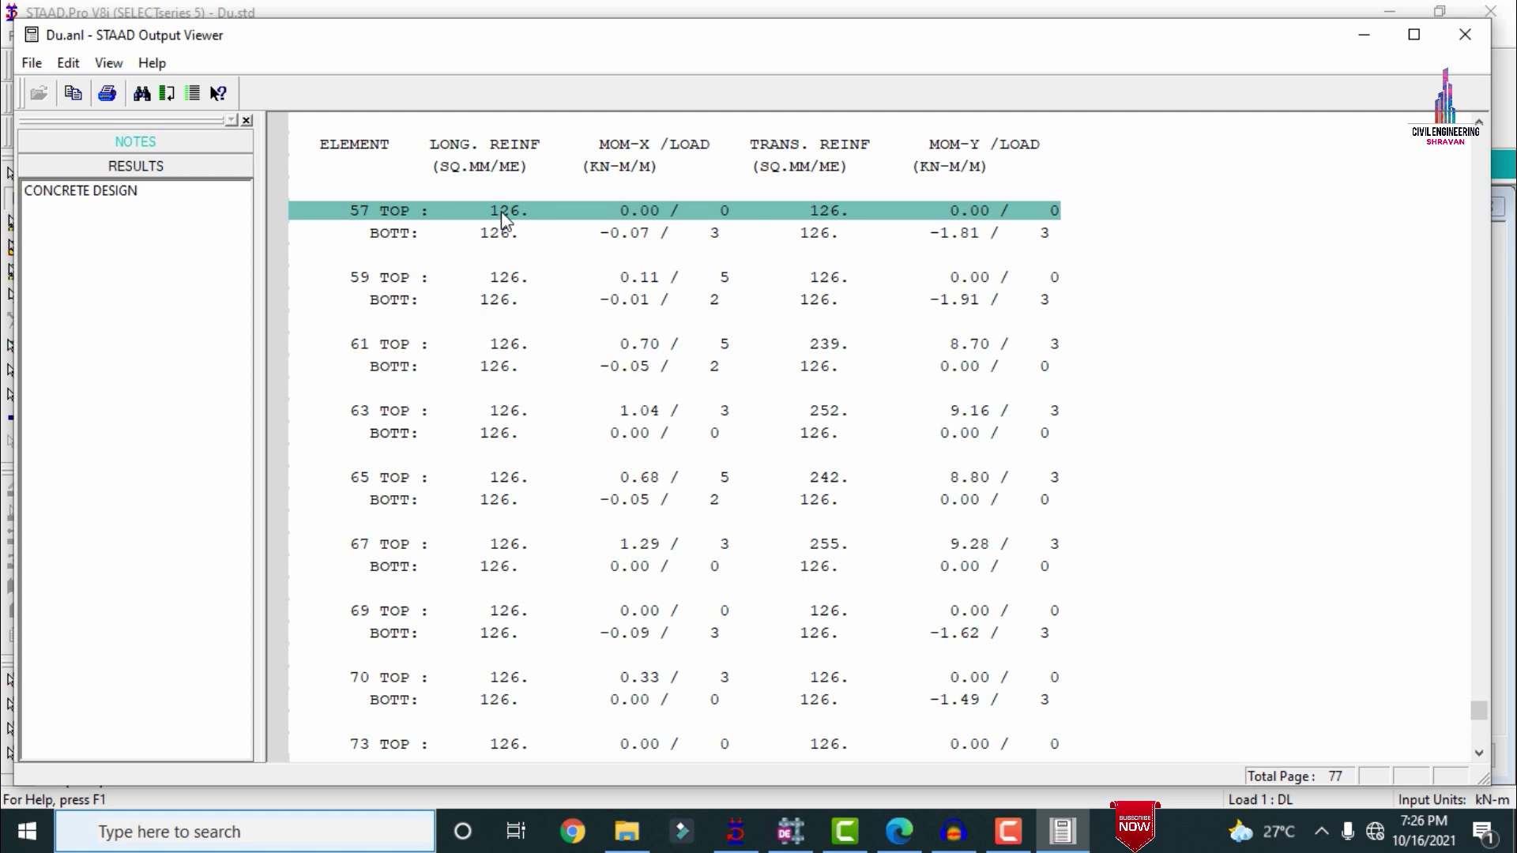
click(1366, 38)
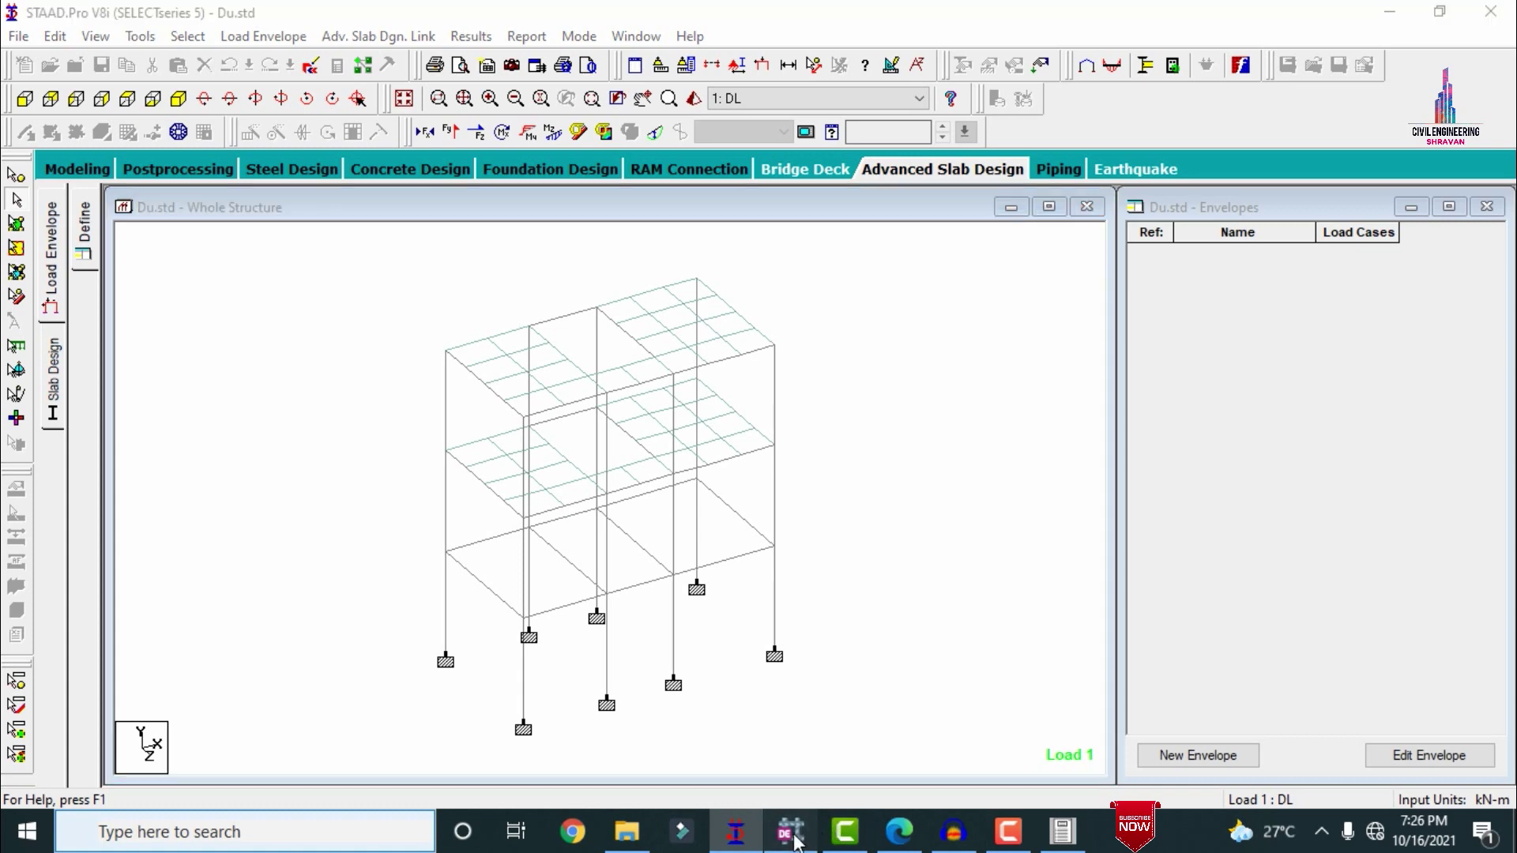
click(791, 836)
scroll(291, 721, down, 5)
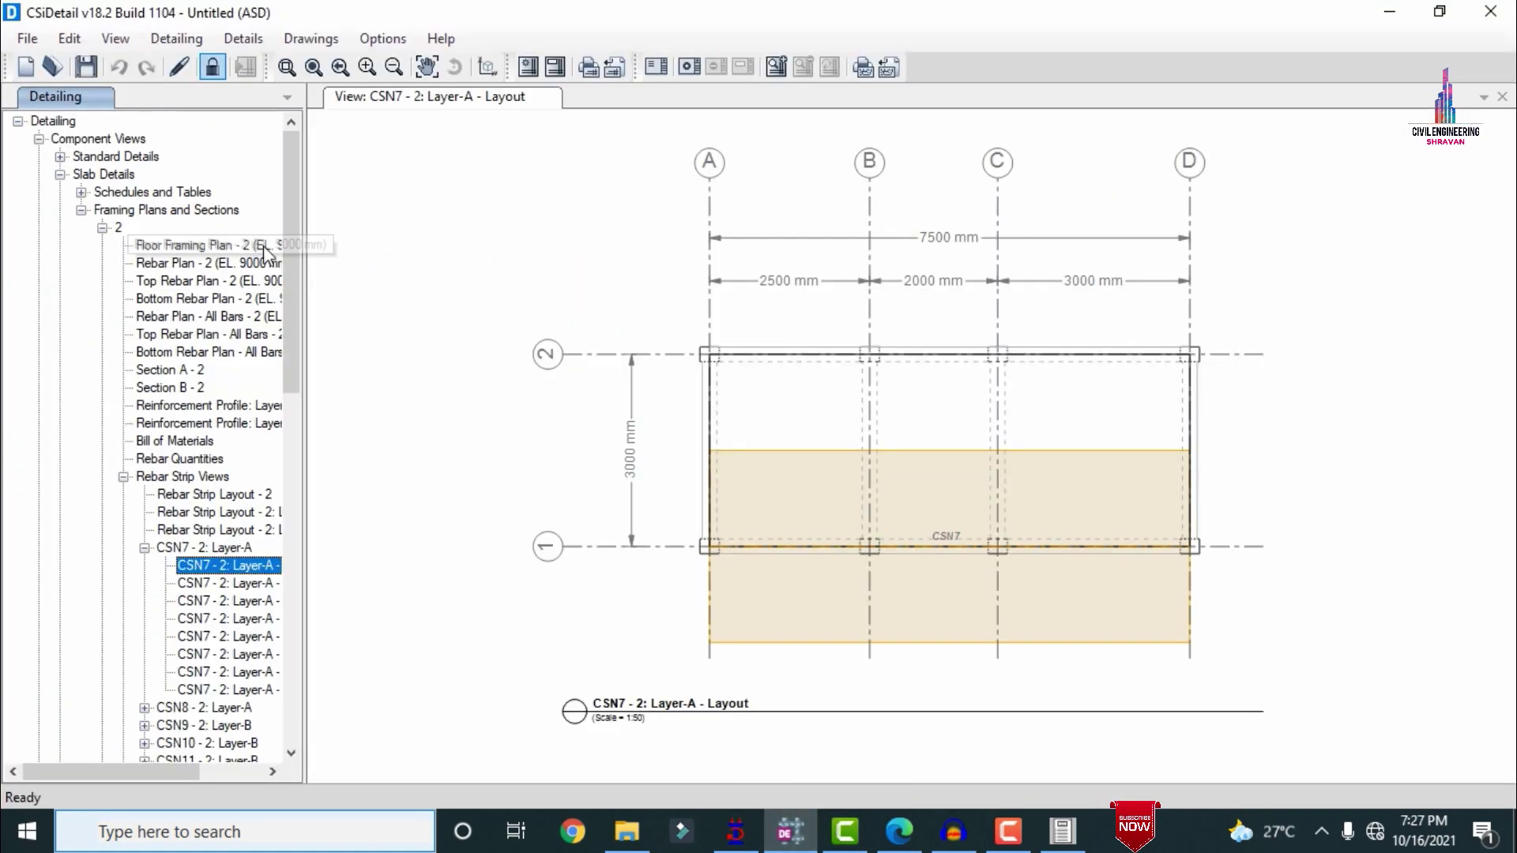
click(235, 268)
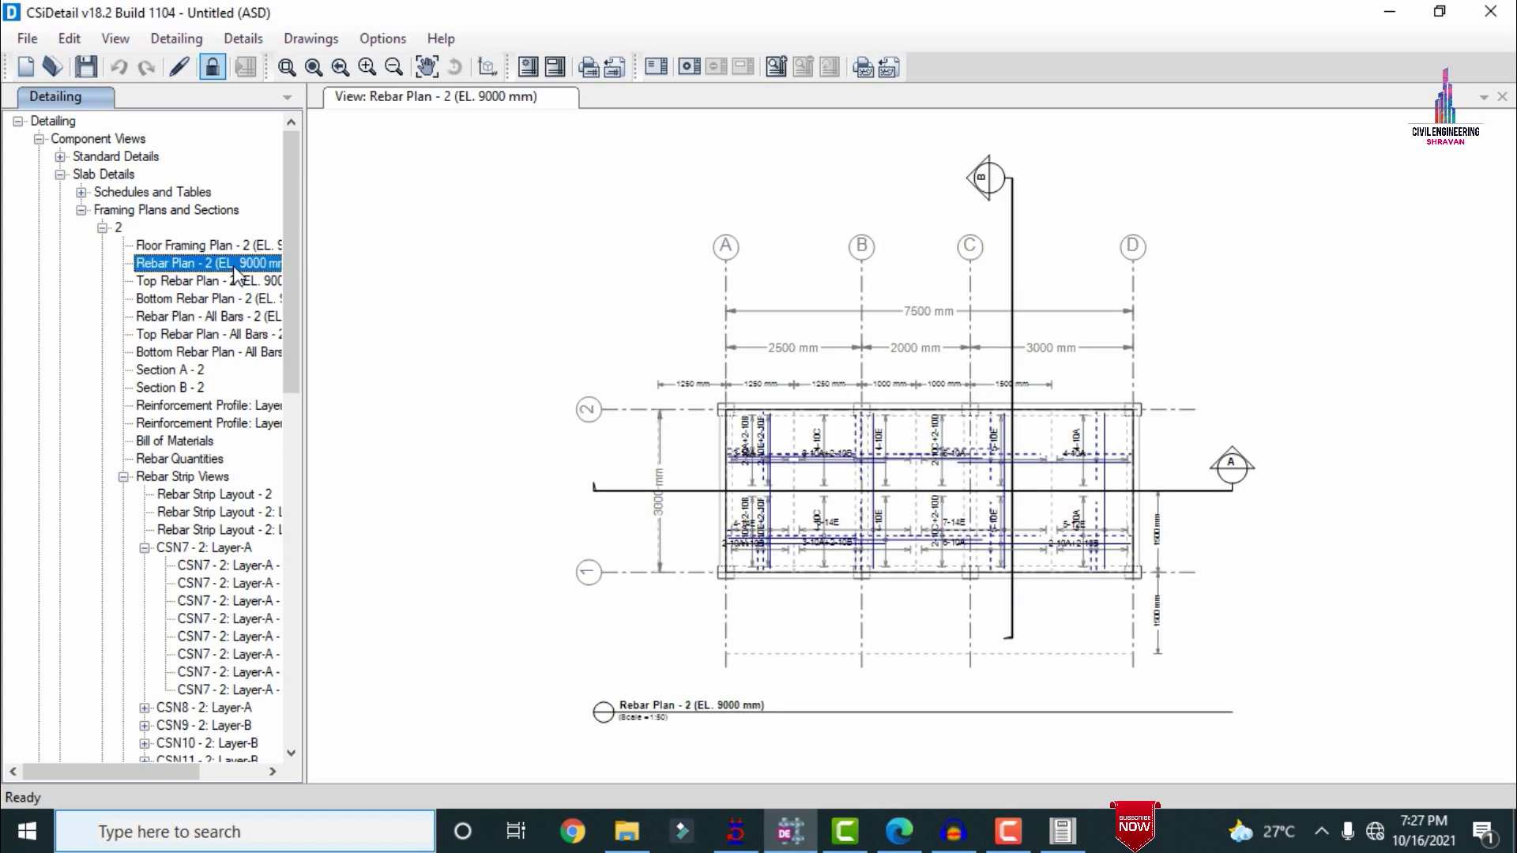
scroll(943, 481, up, 5)
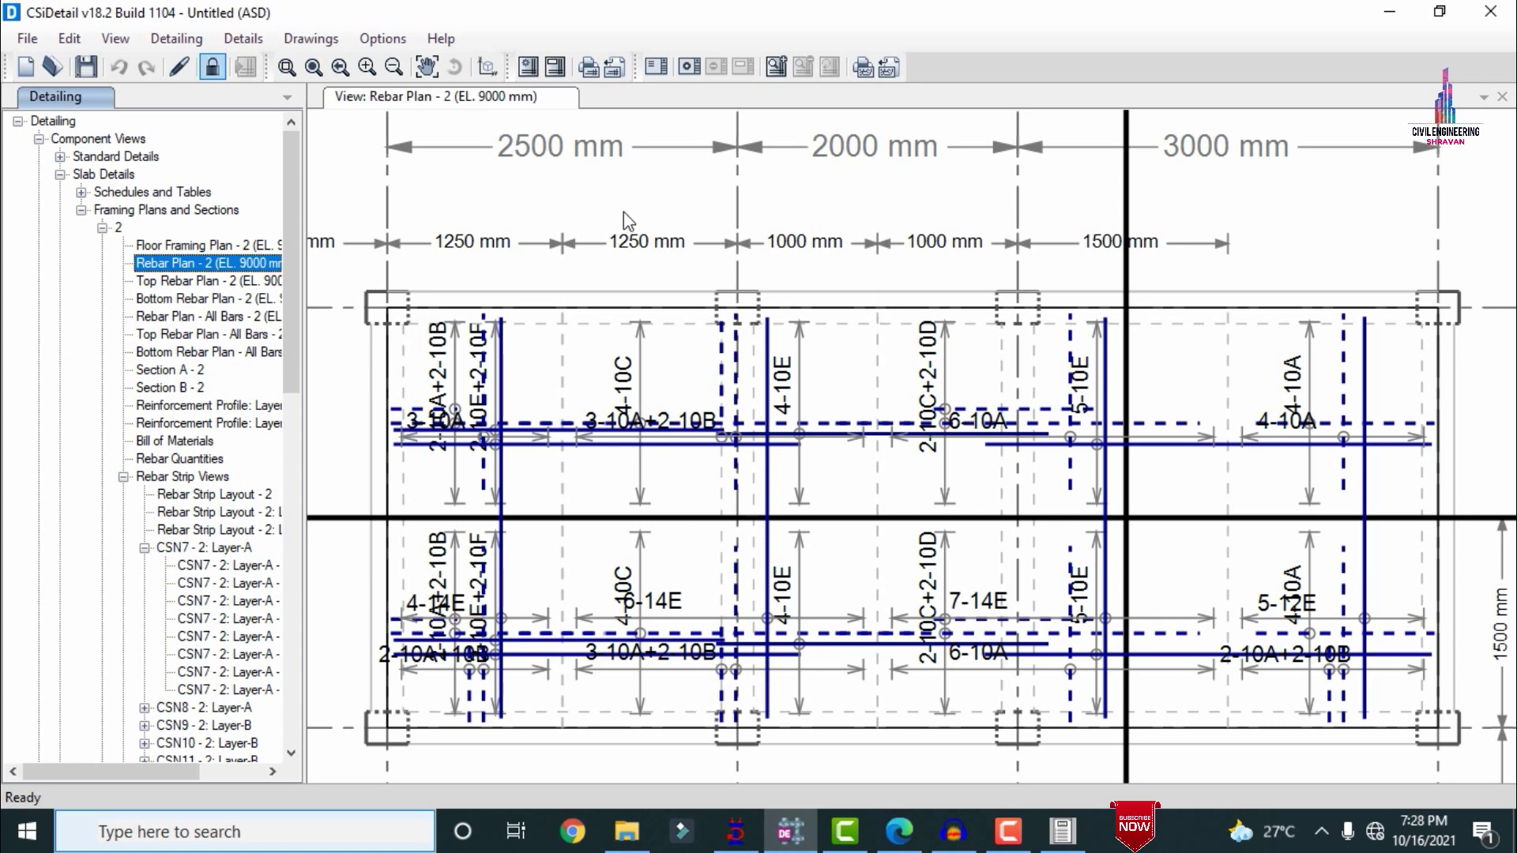
scroll(624, 211, down, 3)
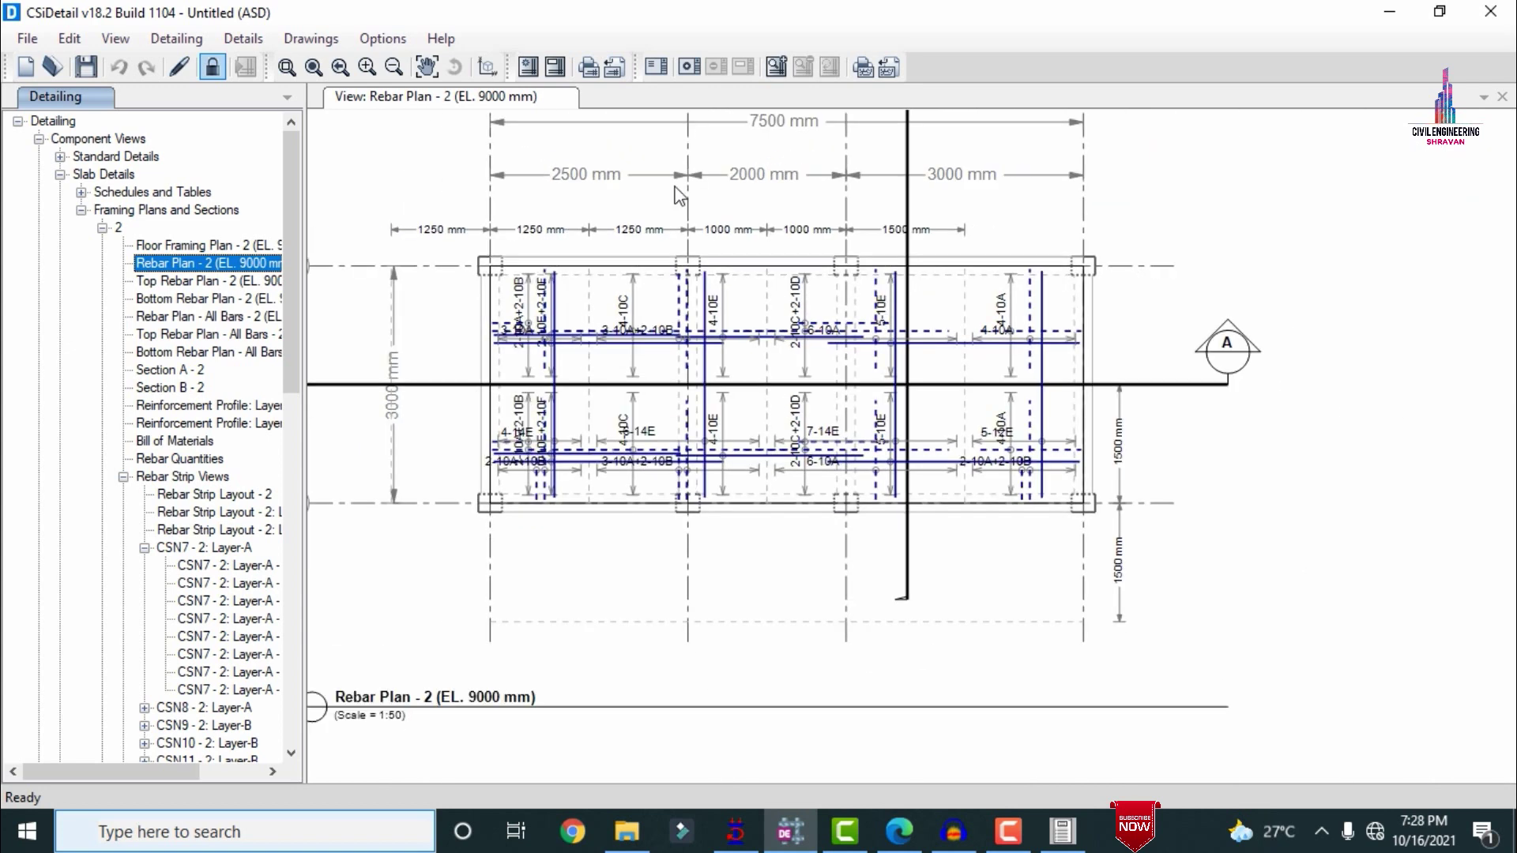
Step: Switch to STAAD.Pro and open the member details of the upper-storey corner column, beam no. 18
click(735, 831)
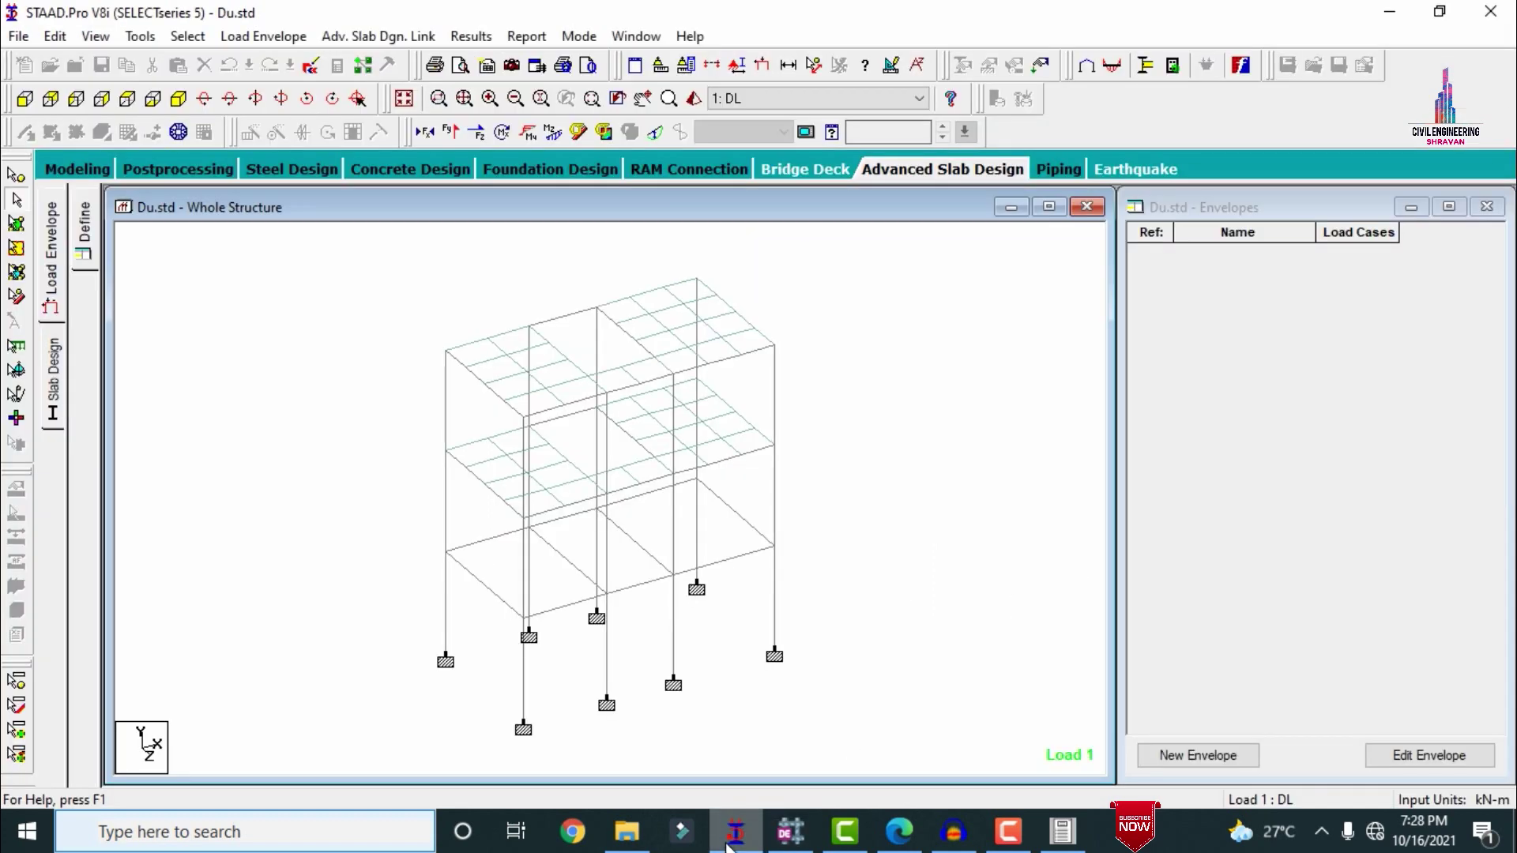
double_click(447, 405)
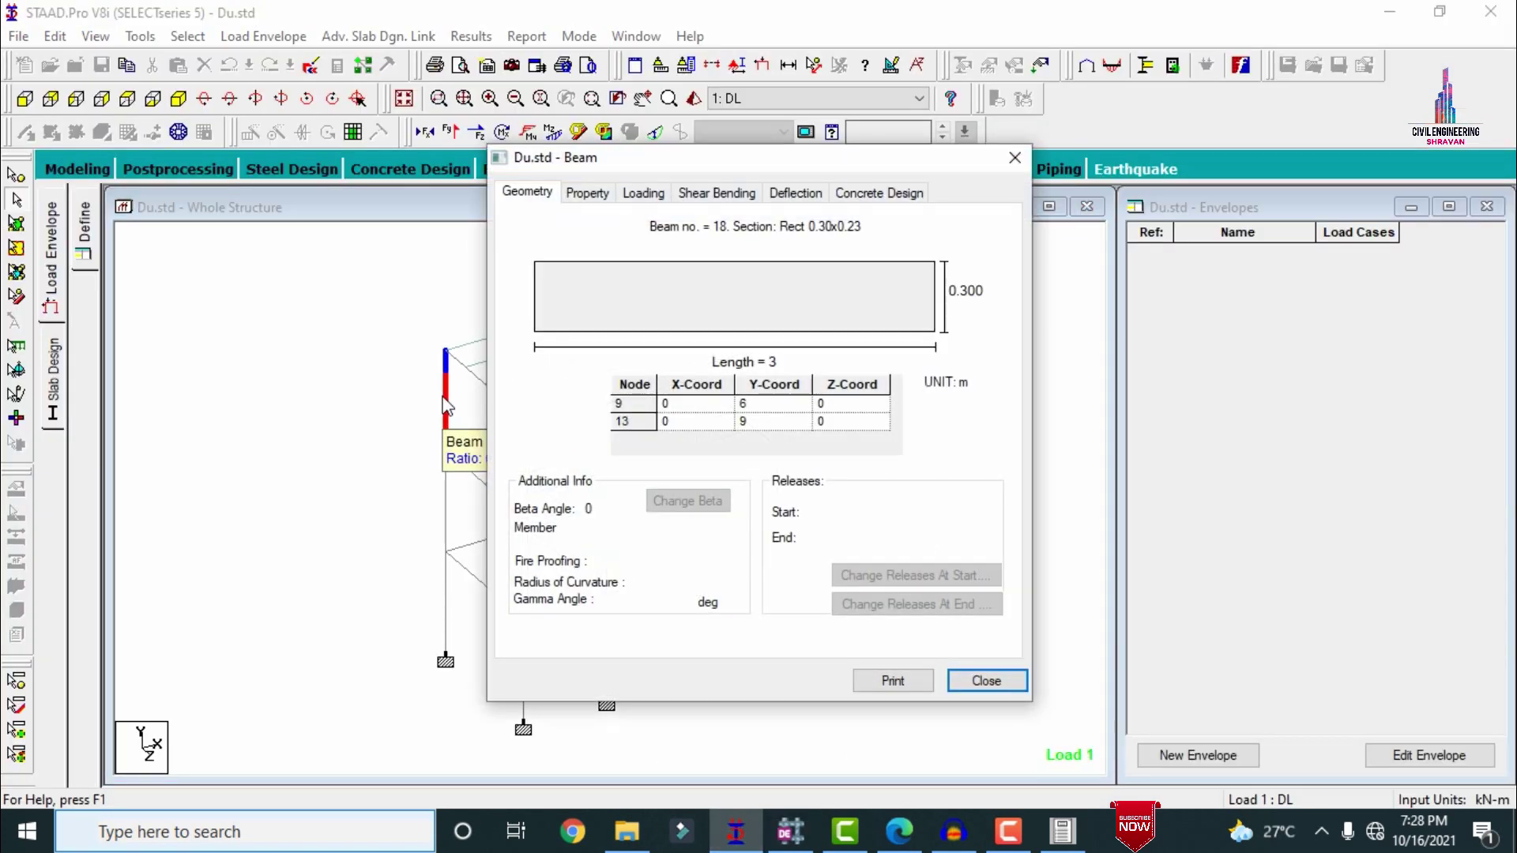